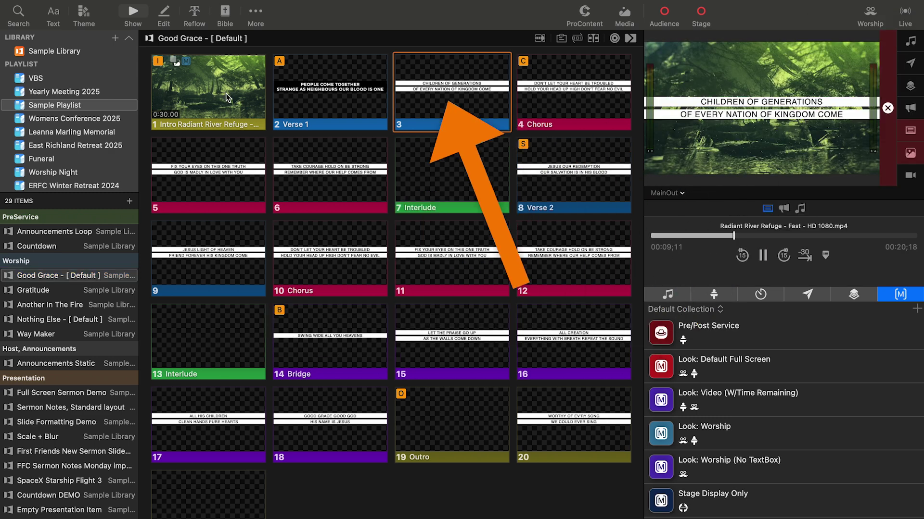
Keep Look: Worship as slide 1's macro, then bring up that macro's Worship action options
right_click(221, 98)
mouse_move(227, 249)
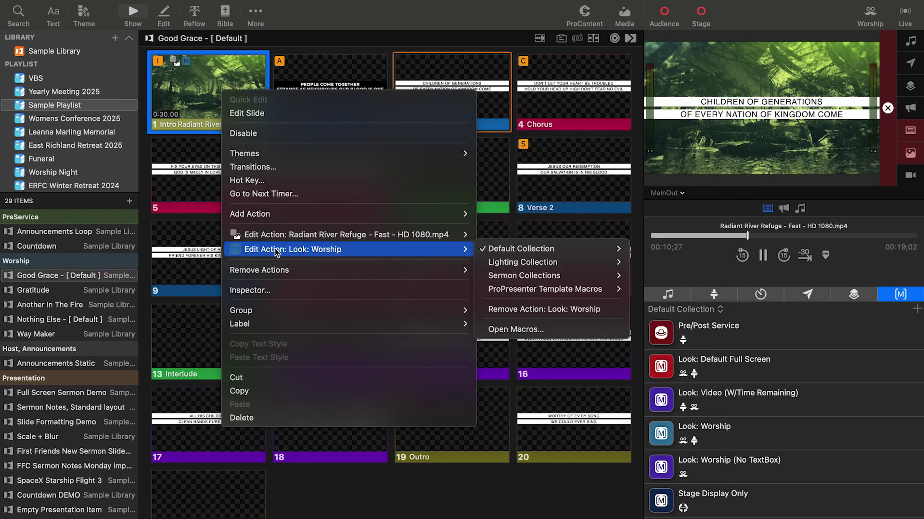
mouse_move(500, 255)
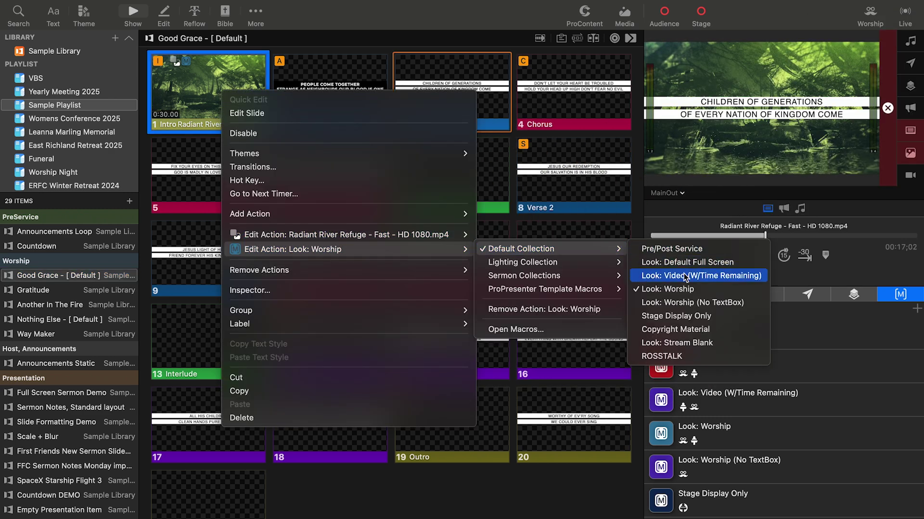
left_click(669, 289)
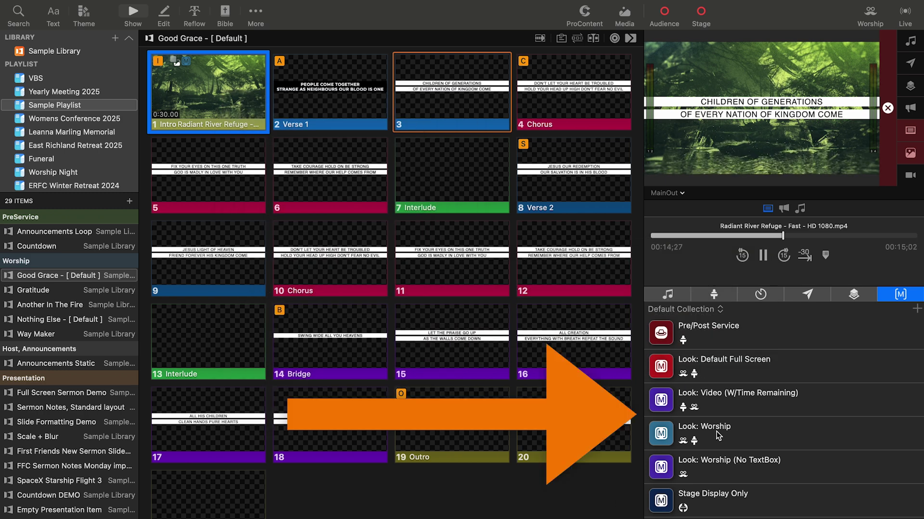
right_click(719, 433)
mouse_move(760, 447)
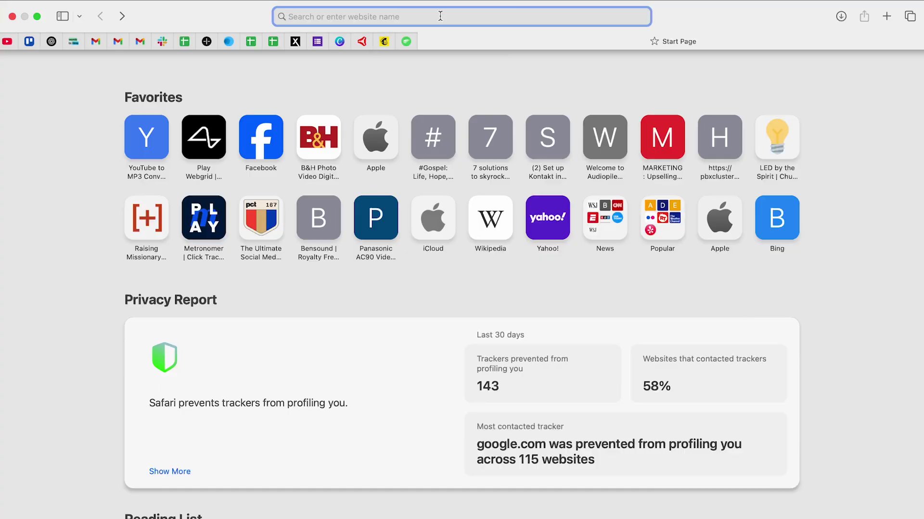
Load the bitfocus website in Safari and sign in to the Bitfocus account
type("bitfocus")
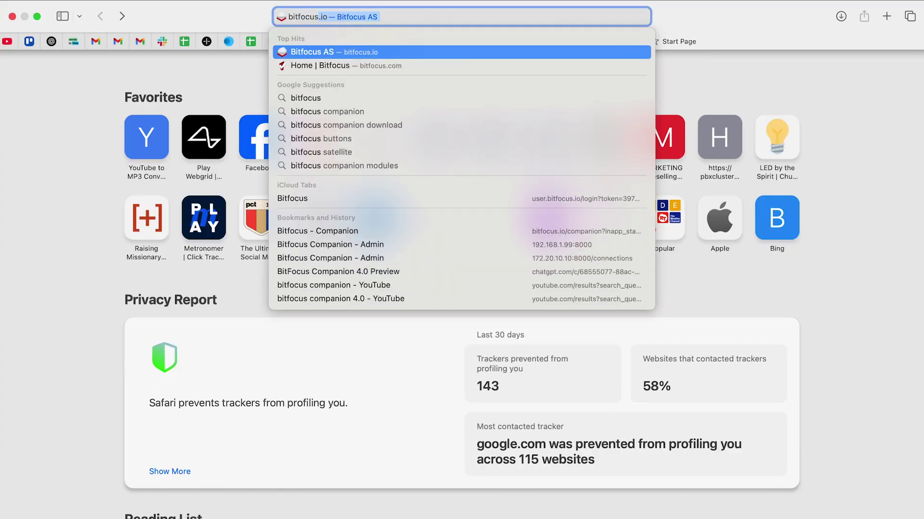
key("Return")
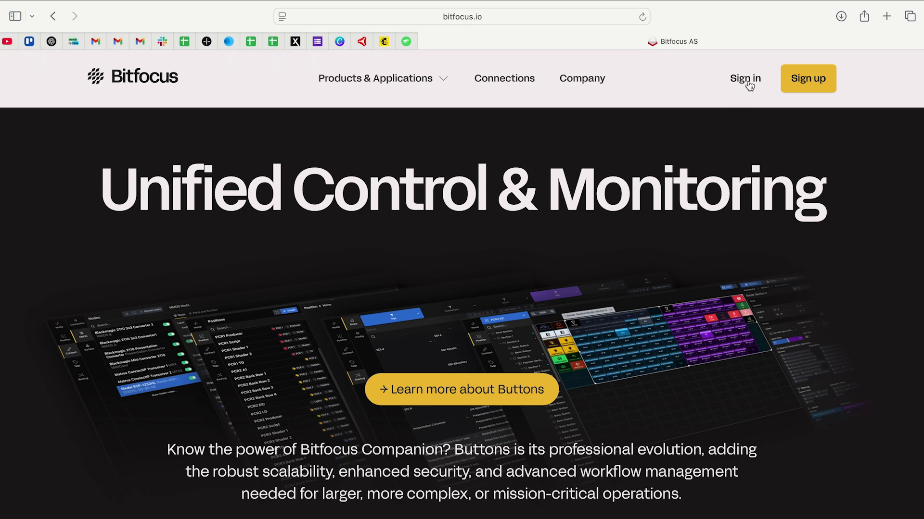
left_click(750, 84)
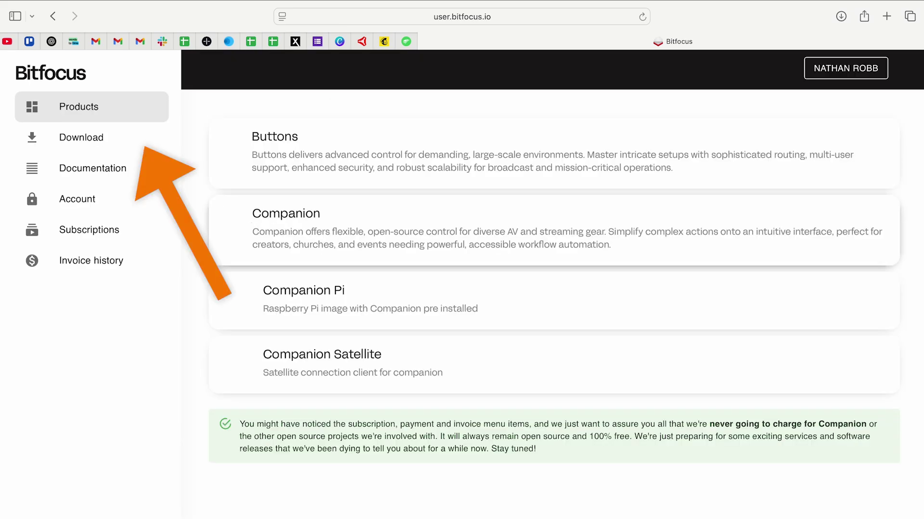
Download the stable Companion v4.0.2 Mac Apple Silicon build and check its download progress
left_click(79, 142)
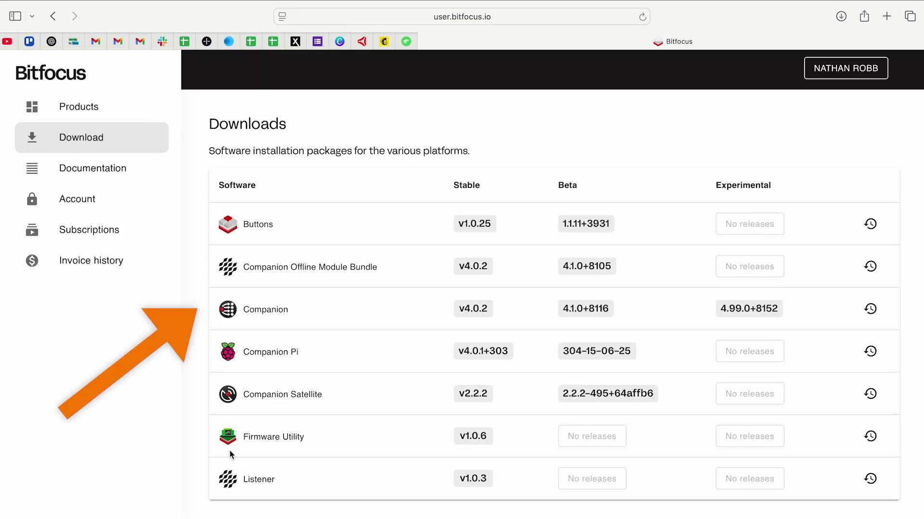
left_click_drag(323, 304, 213, 305)
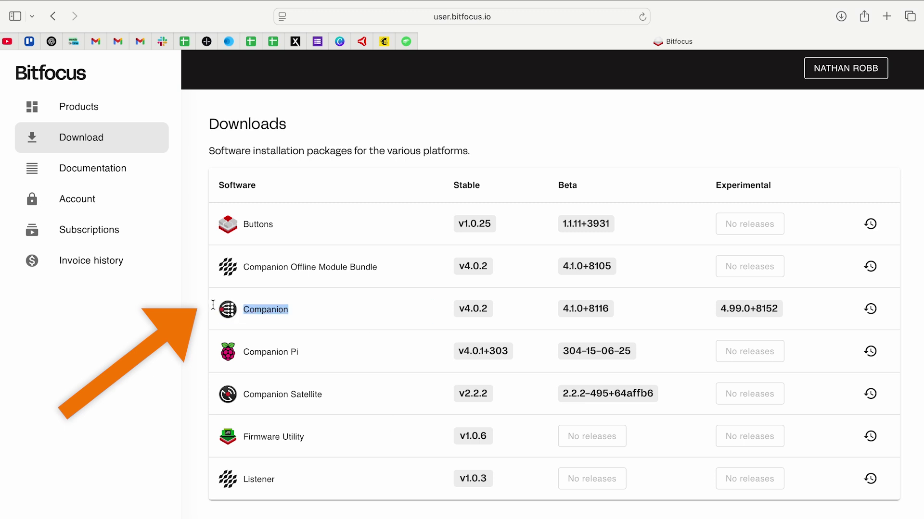
triple_click(219, 305)
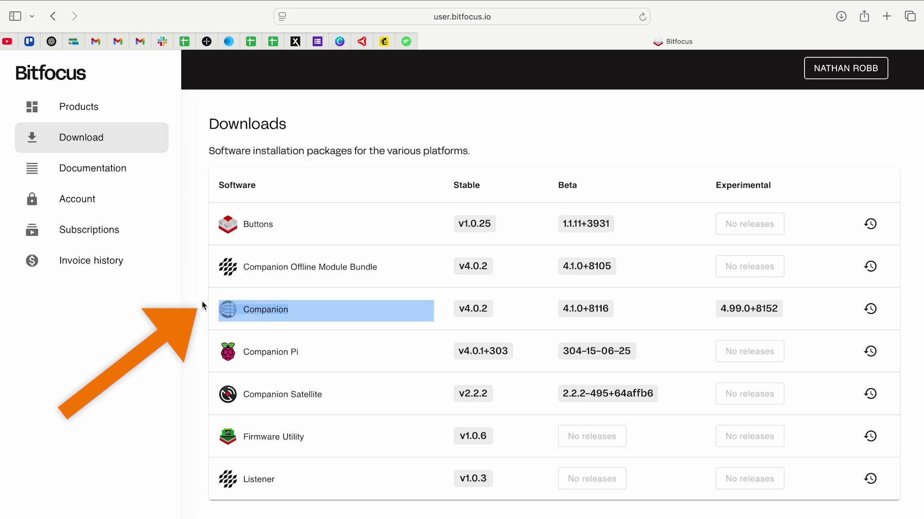
left_click(203, 306)
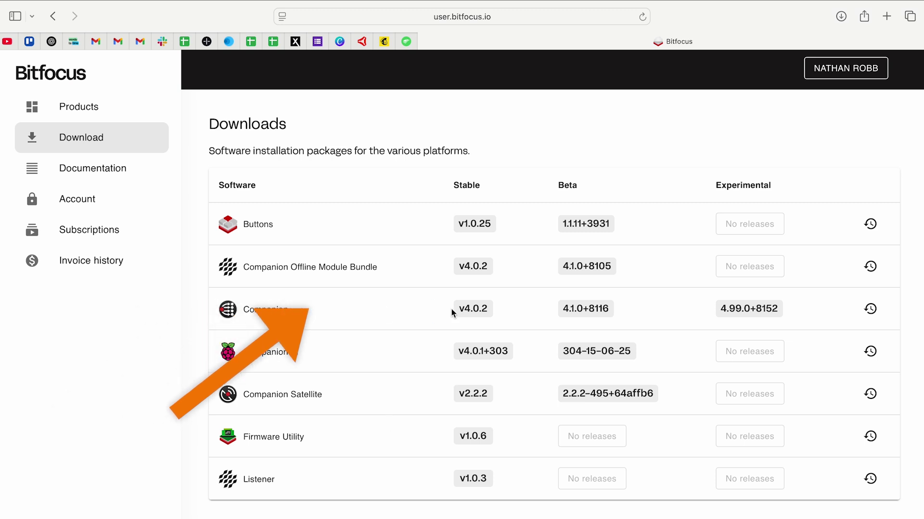
left_click(476, 315)
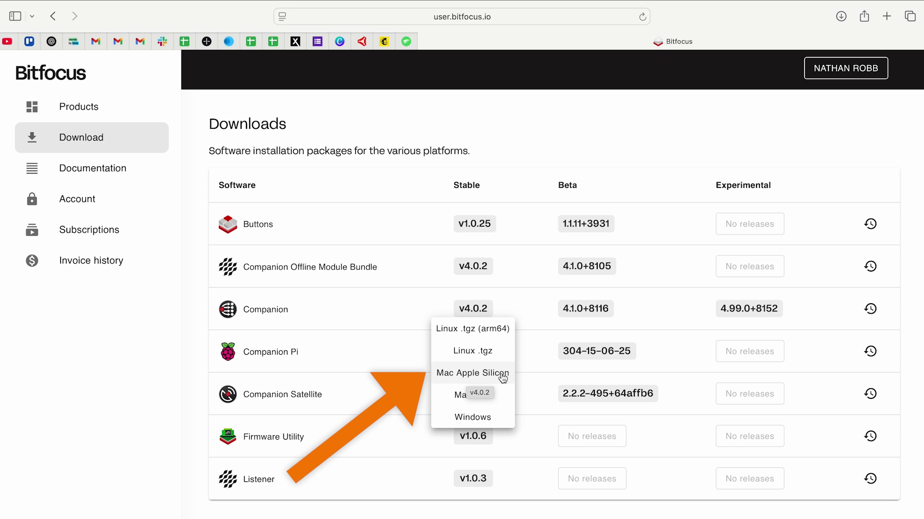
left_click(477, 378)
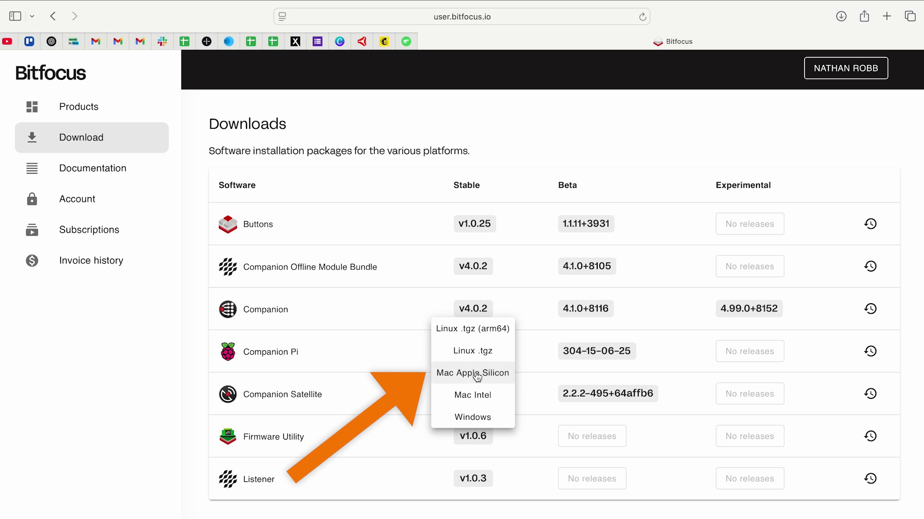
left_click(839, 18)
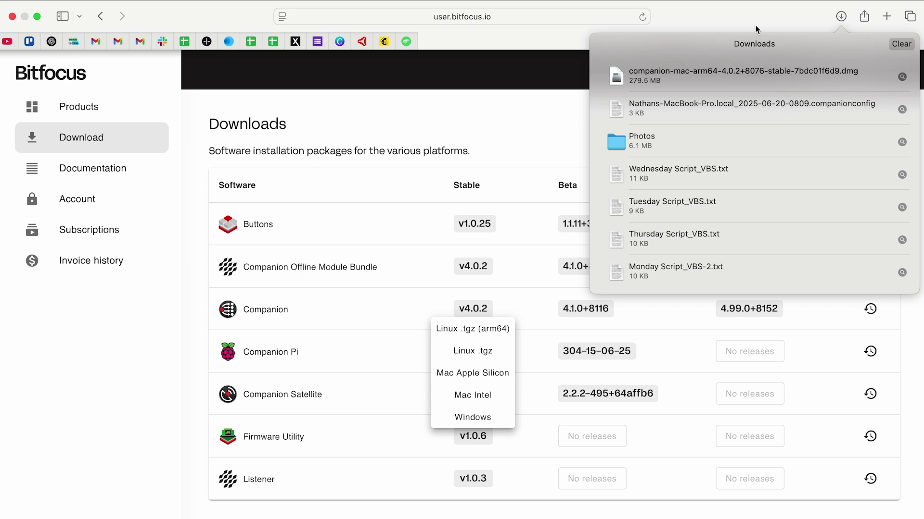
Open the downloaded Companion .dmg and drag the Companion app into Applications
left_click(764, 78)
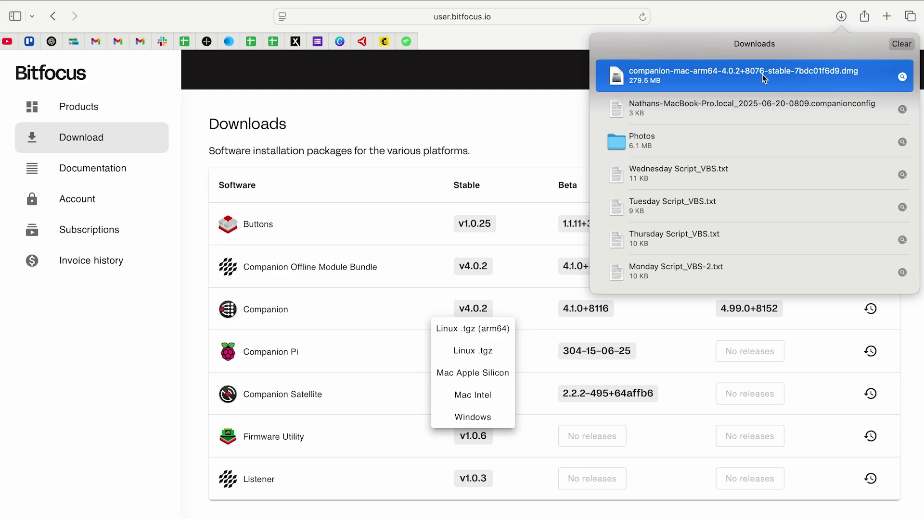
double_click(762, 74)
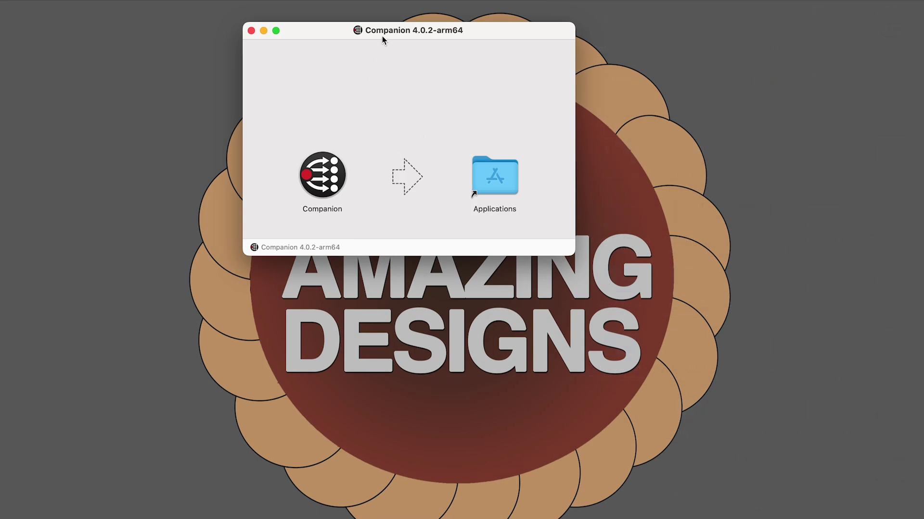
left_click_drag(382, 36, 430, 185)
left_click_drag(372, 320, 546, 324)
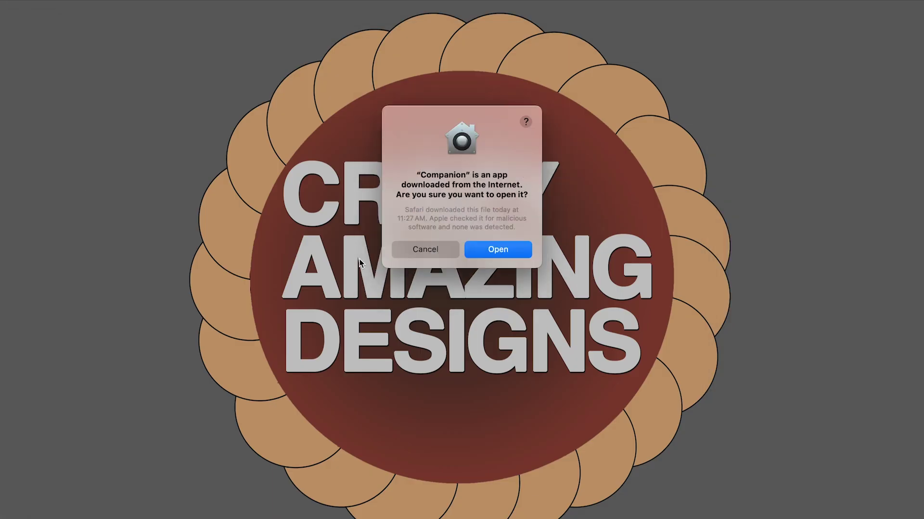
Allow Companion to open, enable Start minimized and Run at login, then launch the web GUI
left_click(479, 251)
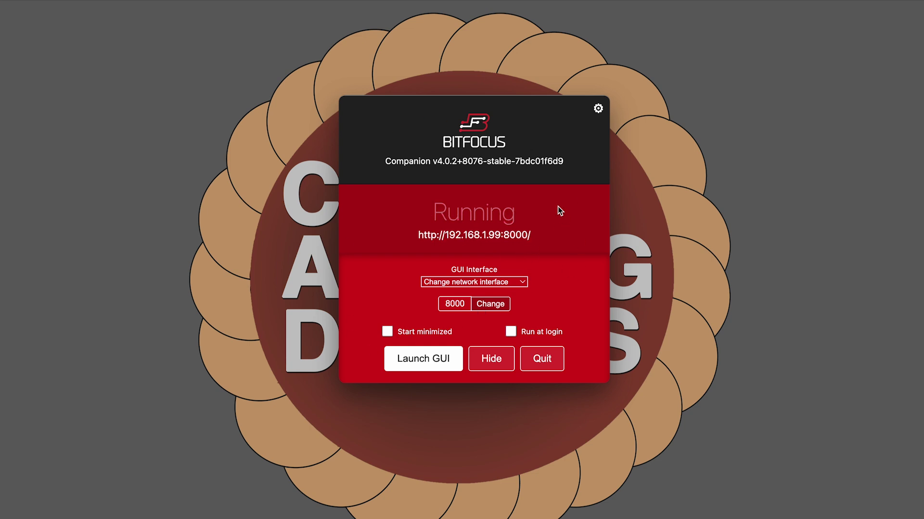
left_click_drag(394, 169, 367, 182)
left_click(459, 302)
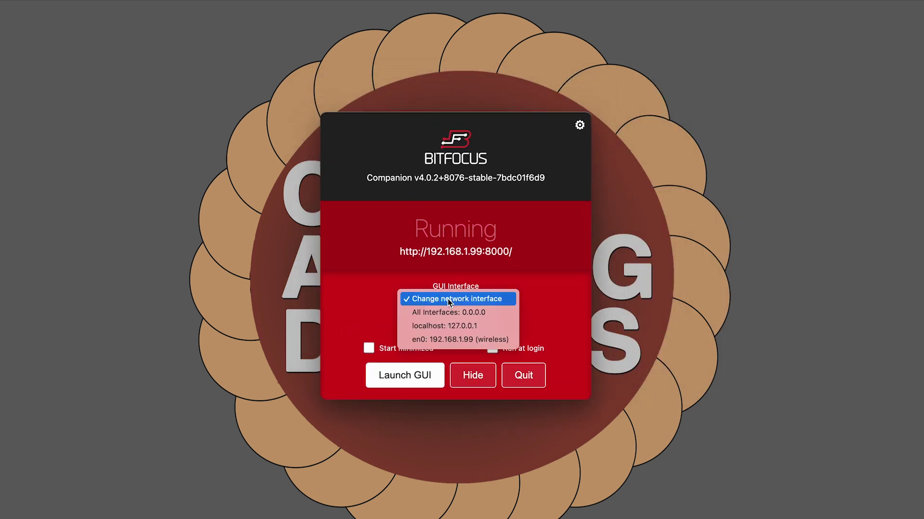
left_click(455, 340)
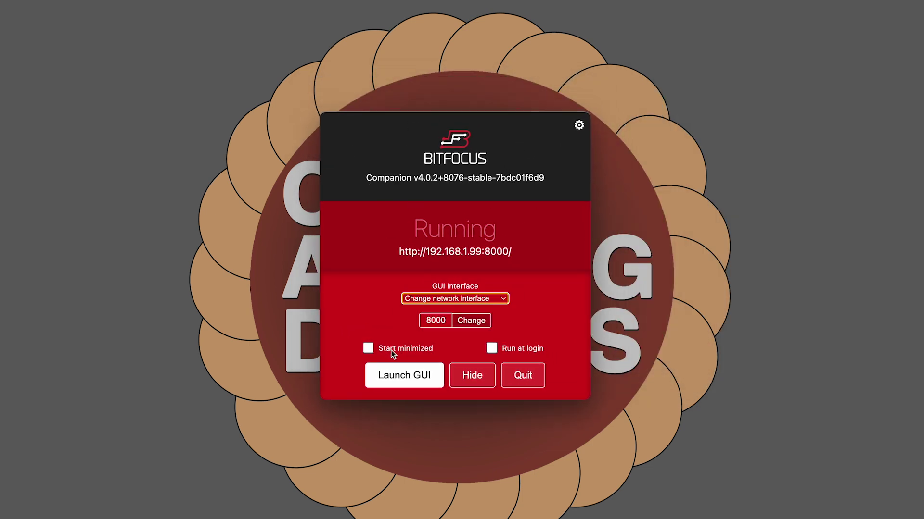
left_click(387, 349)
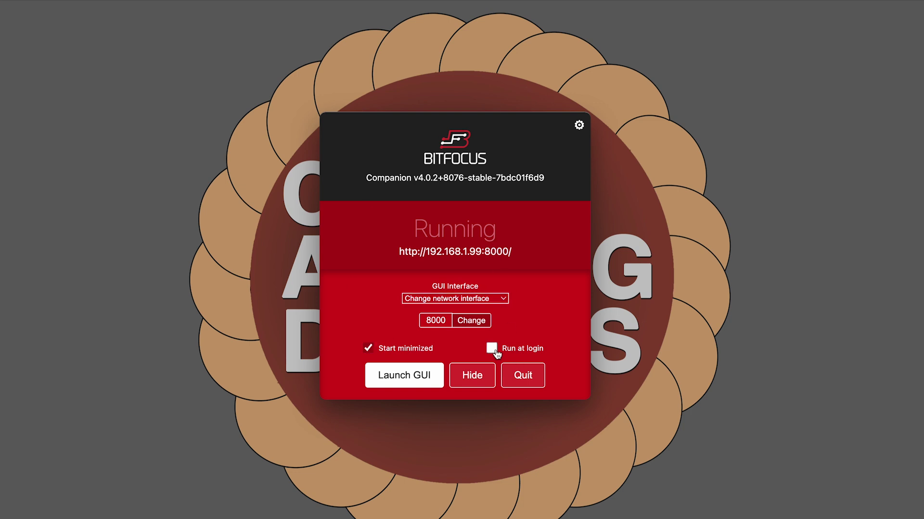
left_click(515, 350)
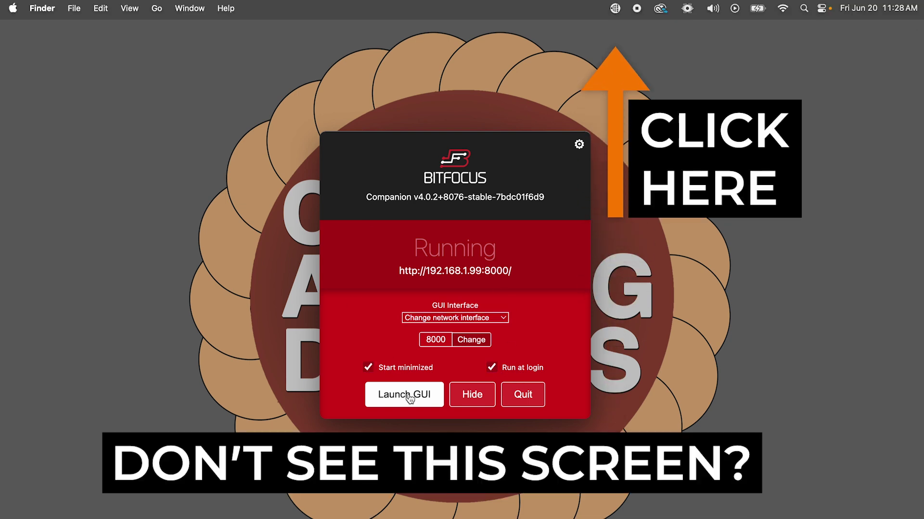
left_click(408, 397)
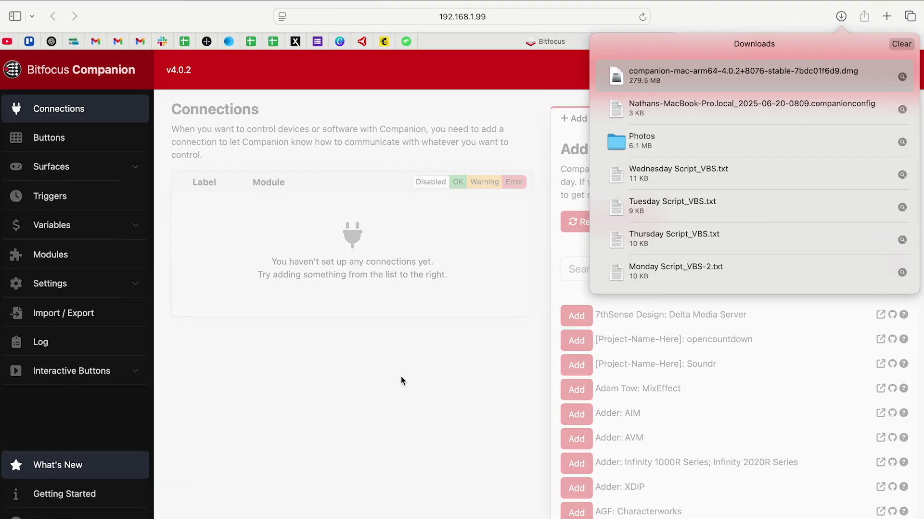
Search the connection list for ProP and add a Renewed Vision: ProPresenter connection
left_click(417, 376)
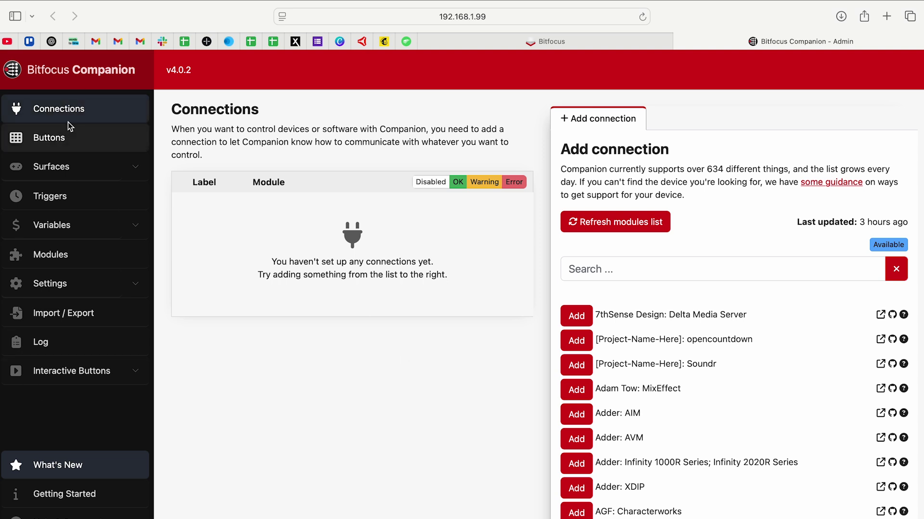
left_click(57, 255)
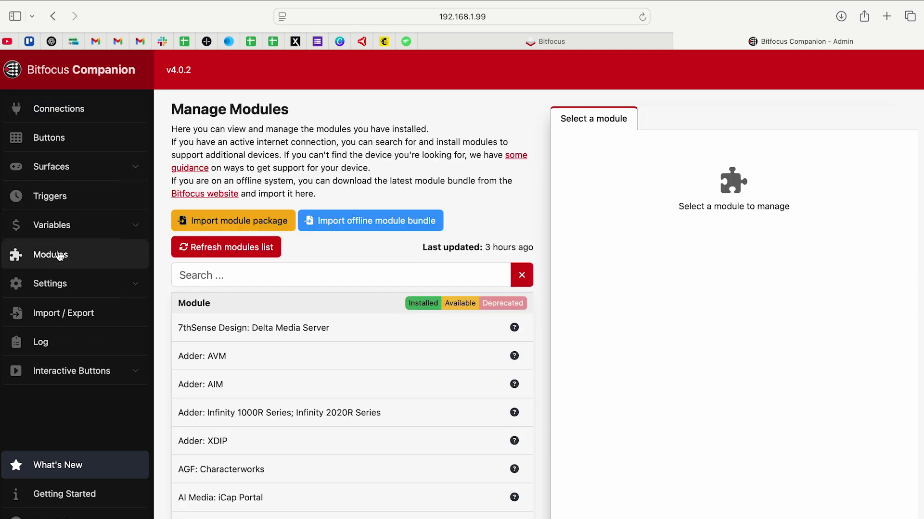
left_click(50, 108)
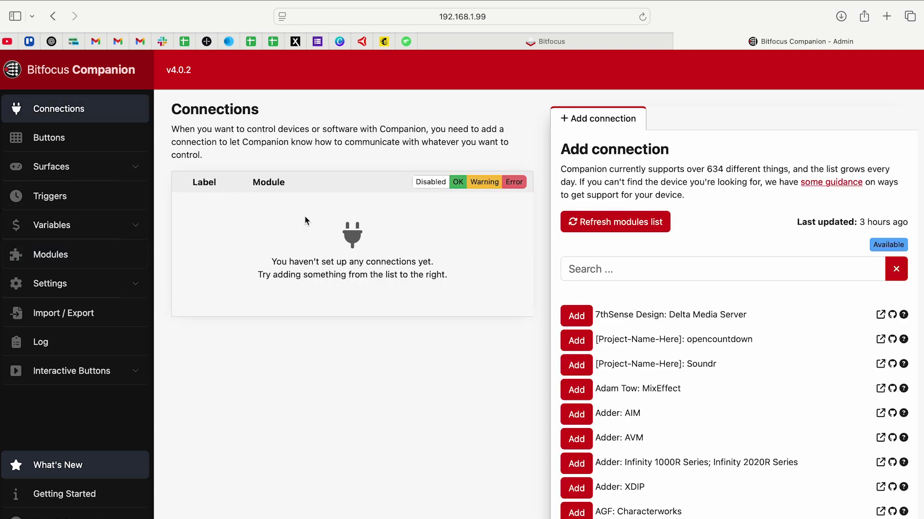
left_click(649, 275)
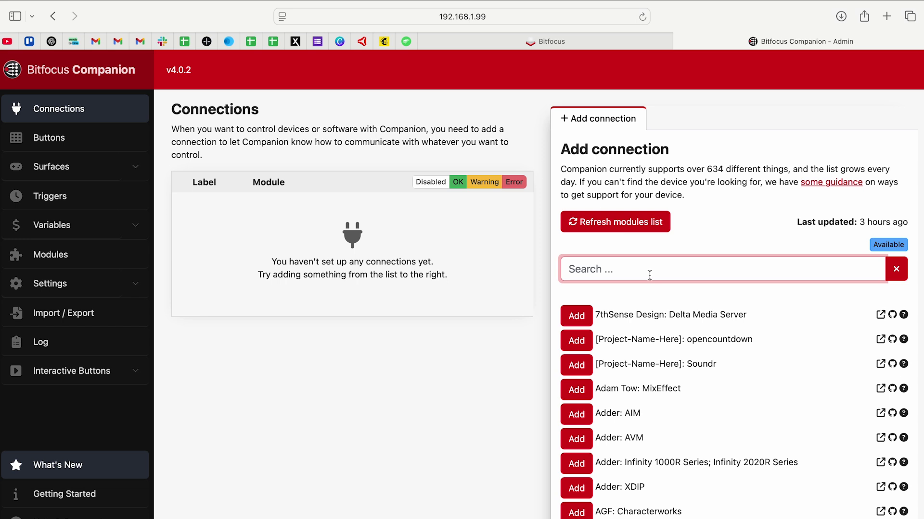
type("ProP")
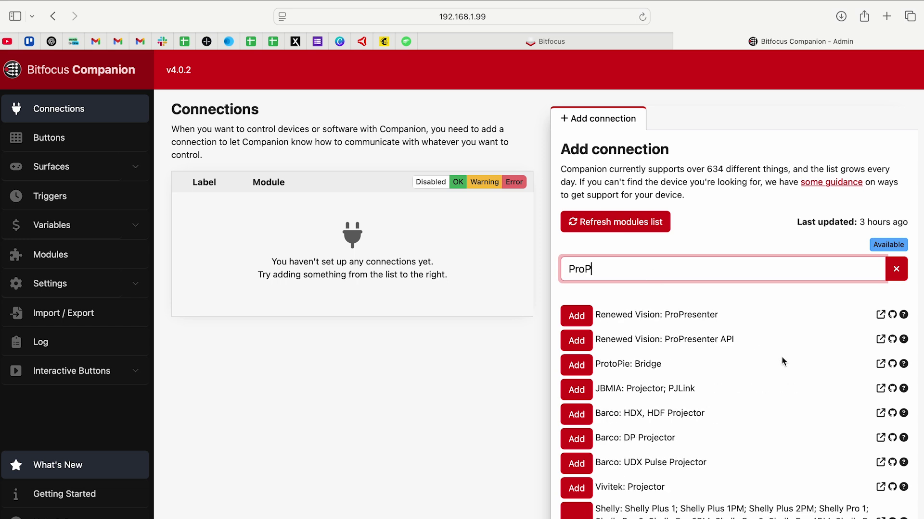
left_click(575, 318)
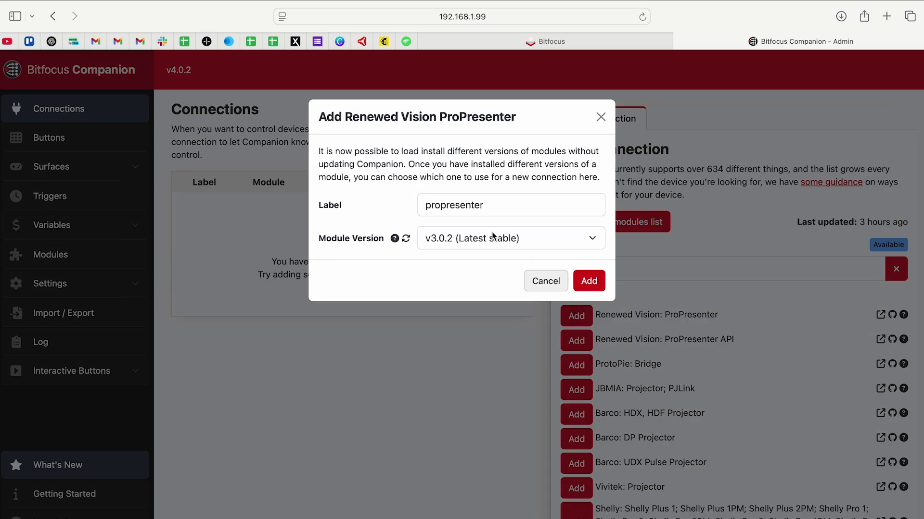
left_click(588, 281)
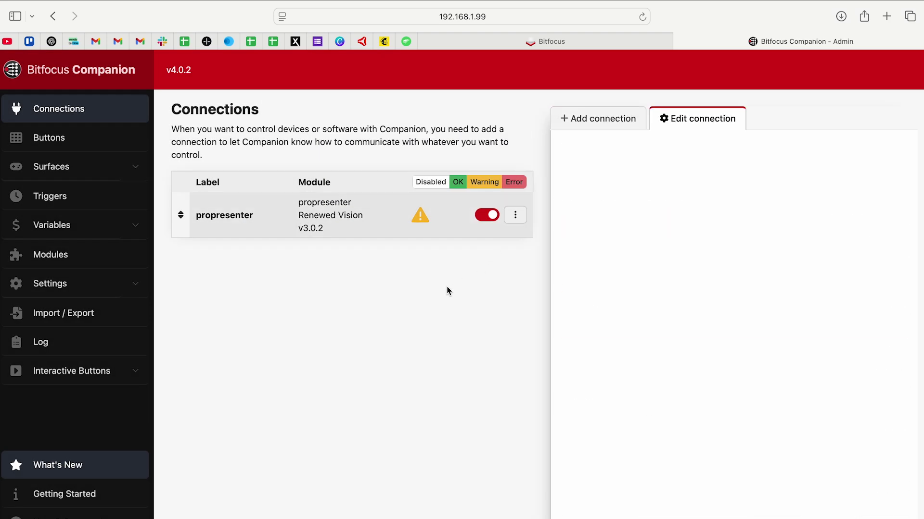
Scroll to the connection's required IP, port and password settings, then switch to the desktop
scroll(607, 308, "down", 2)
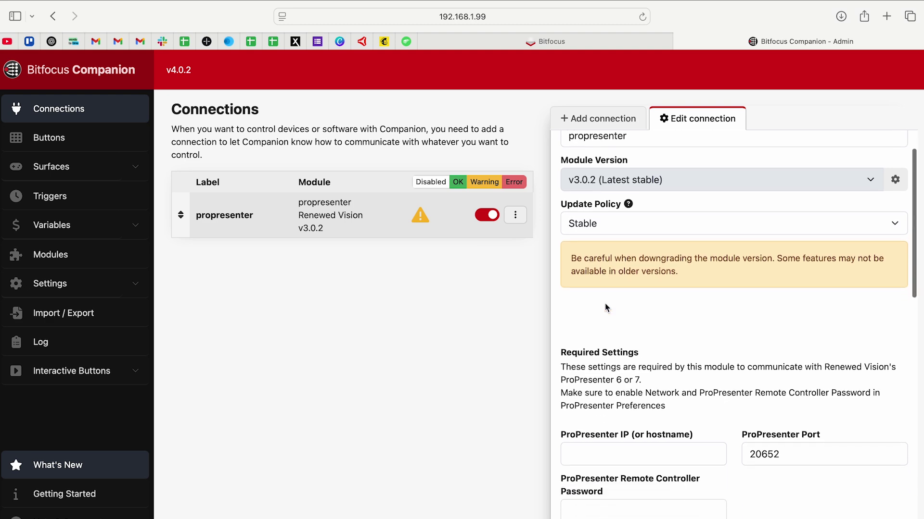
scroll(607, 308, "down", 2)
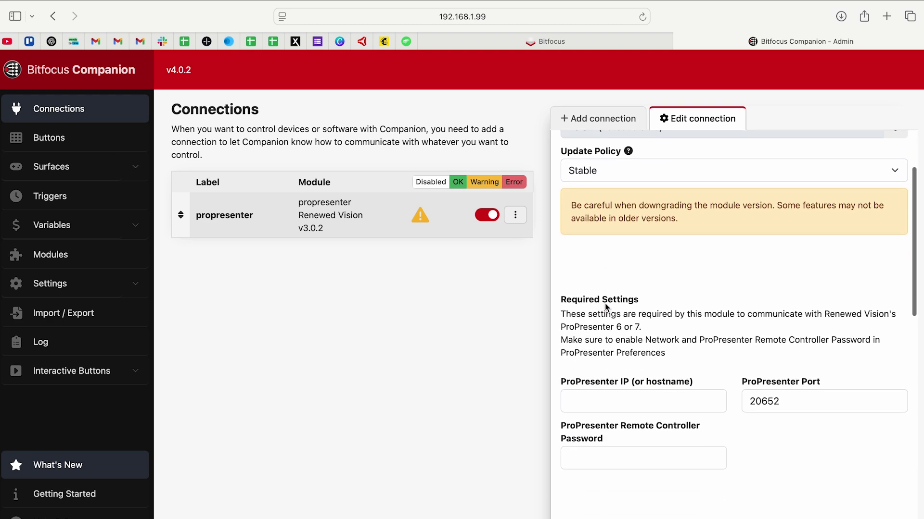
left_click(677, 395)
key("ctrl+Left")
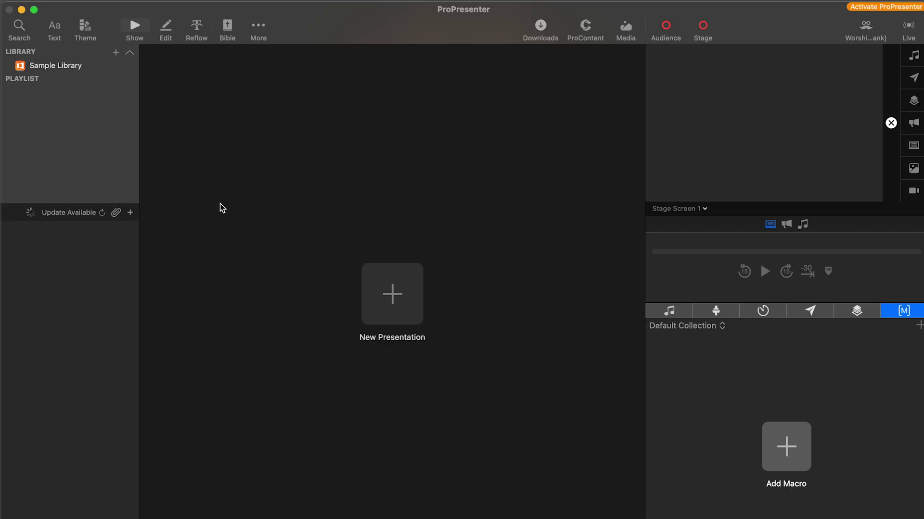
In ProPresenter's Network settings, enable networking, Remote and password-protected Controller access, and select port 64828
left_click(43, 4)
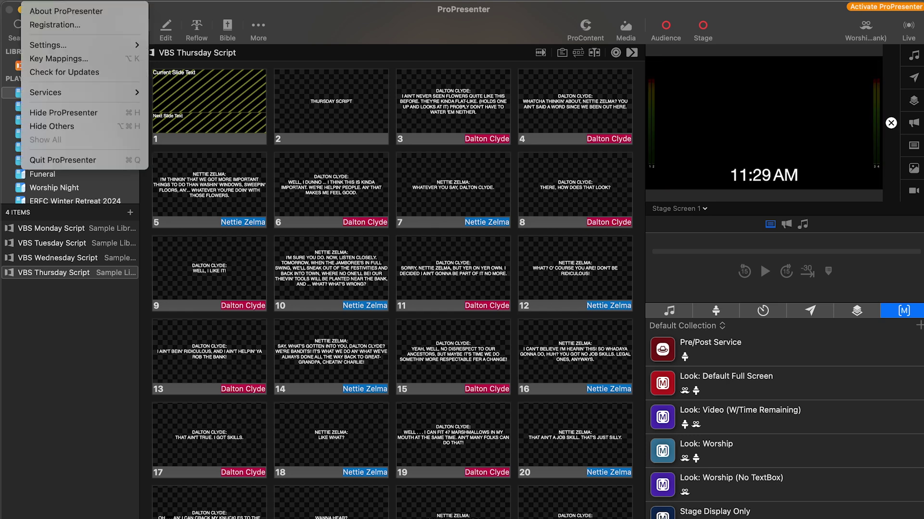
mouse_move(67, 45)
left_click(179, 115)
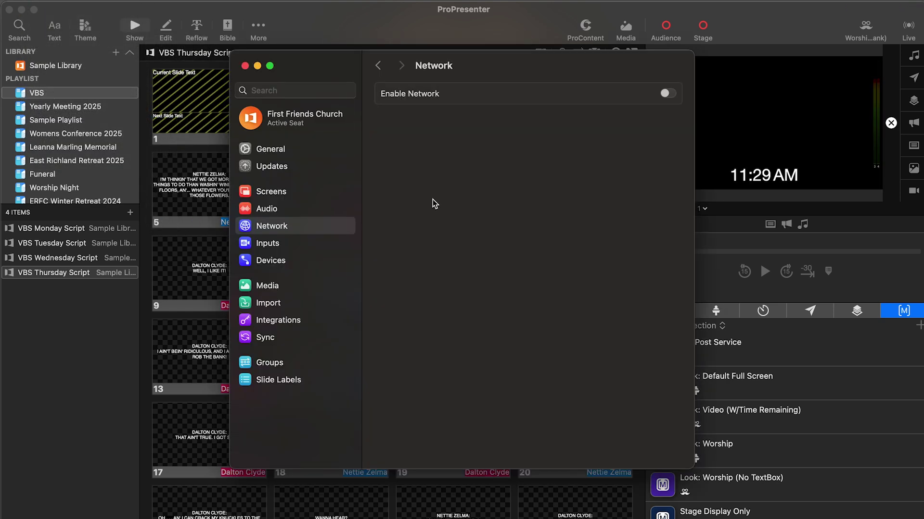
left_click(667, 94)
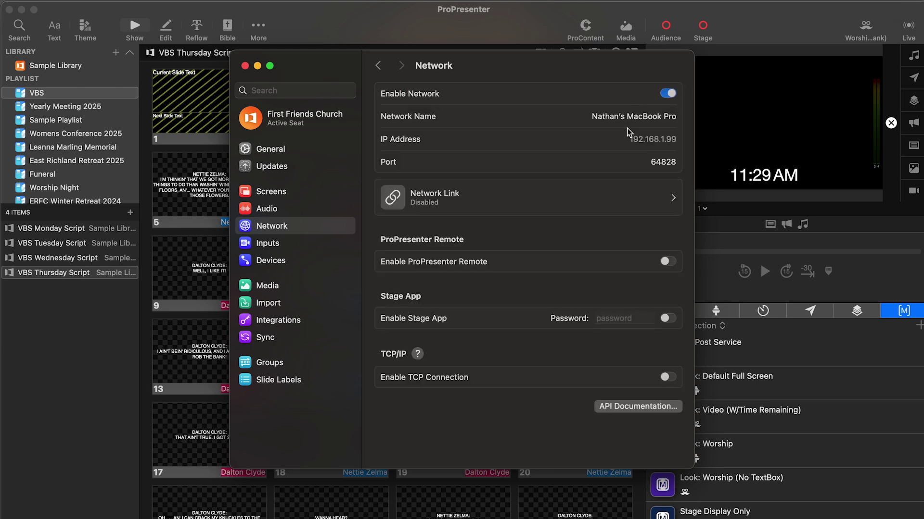
left_click(667, 261)
left_click(669, 285)
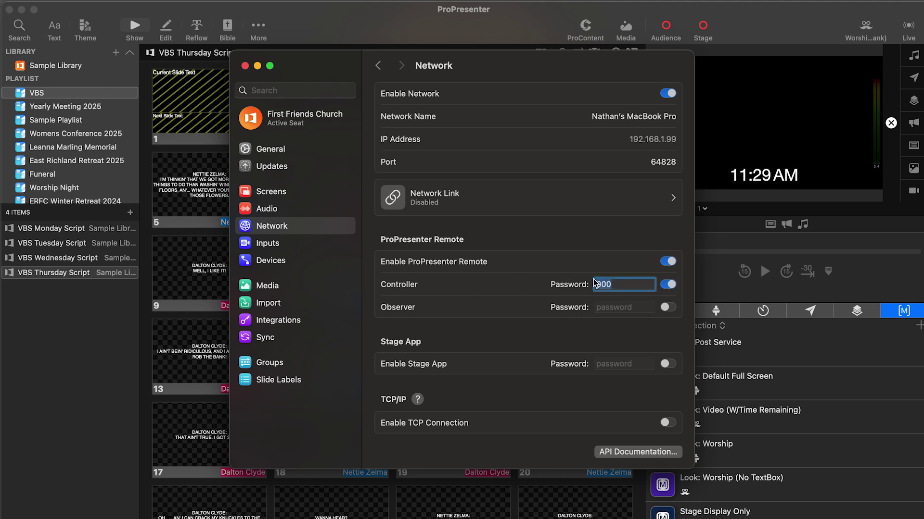
left_click(569, 287)
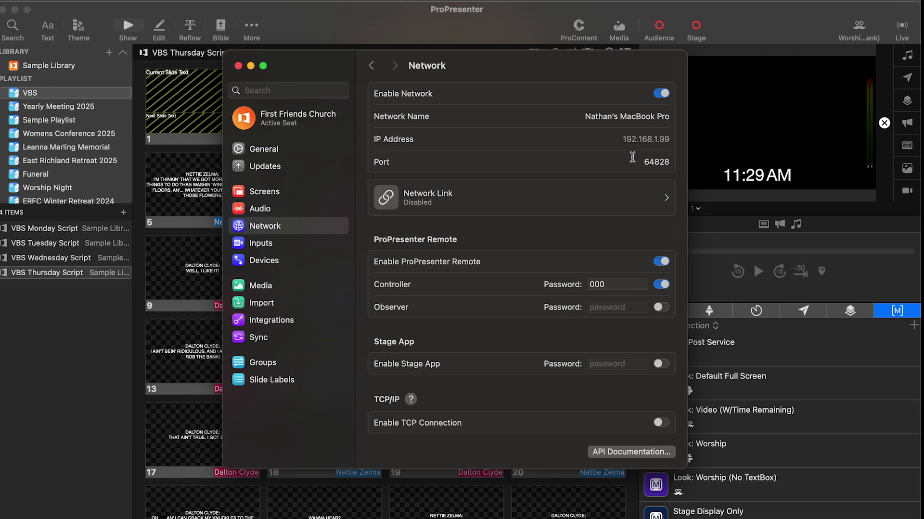
left_click_drag(652, 162, 682, 162)
Connect Companion to ProPresenter at 192.168.1.99 port 64828 with the controller password, then open Buttons
key("ctrl+Right")
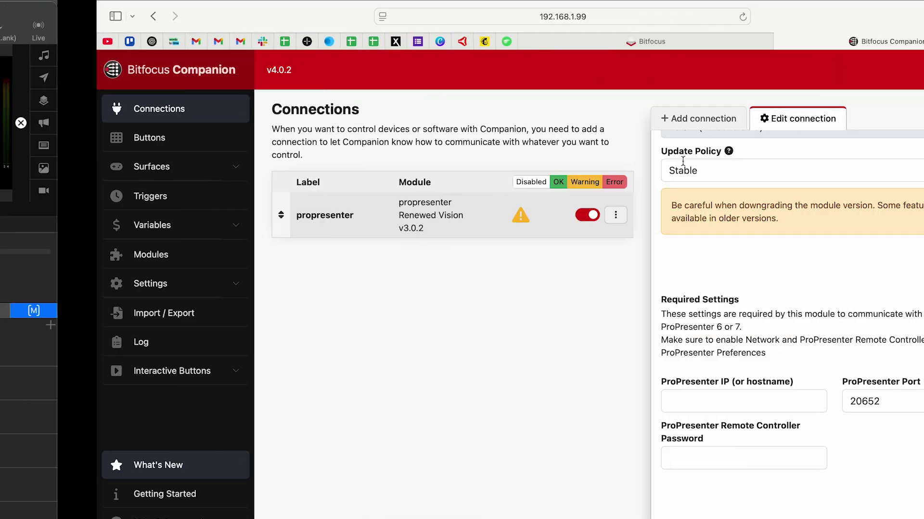
left_click(651, 402)
type("1")
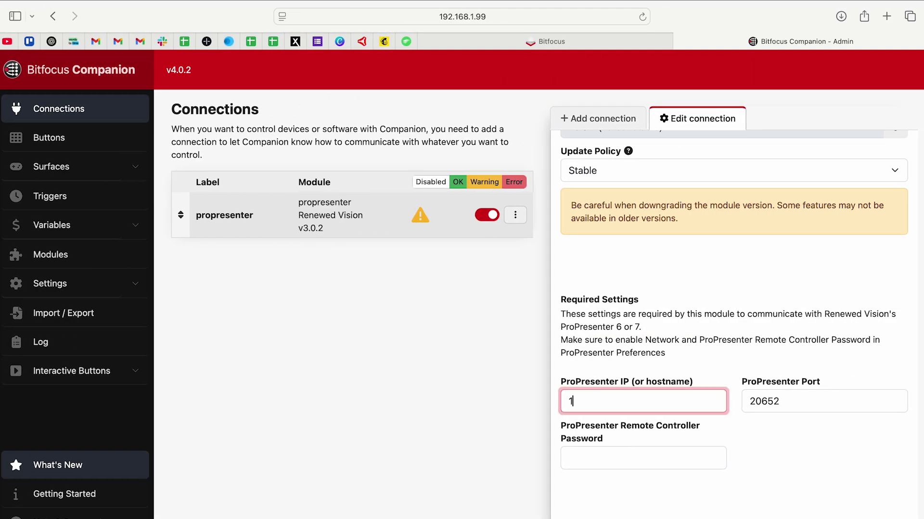
type("92.168.1.99")
key("Tab")
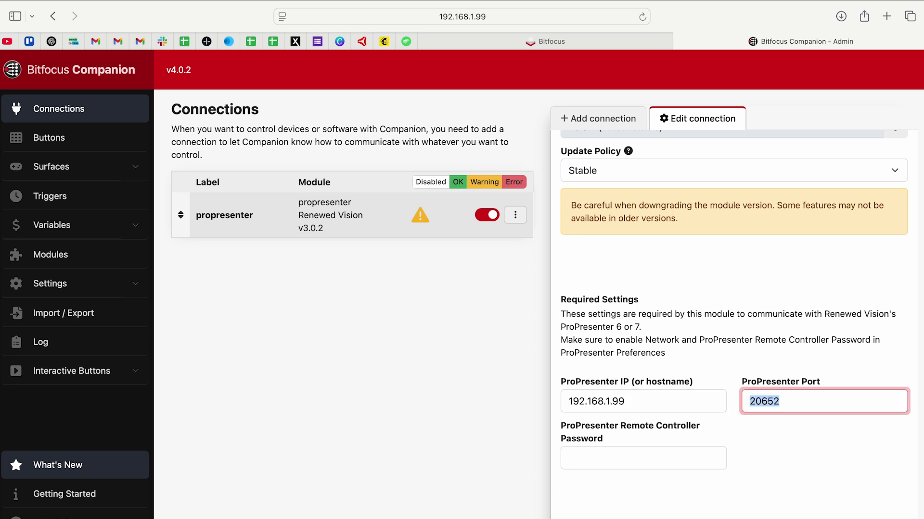
type("64828")
scroll(755, 466, "down", 3)
left_click(682, 321)
type("000")
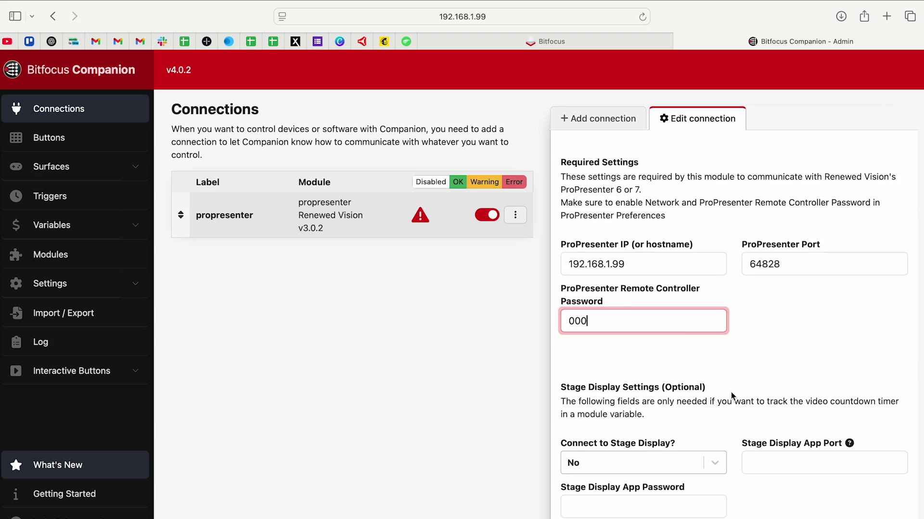
key("Return")
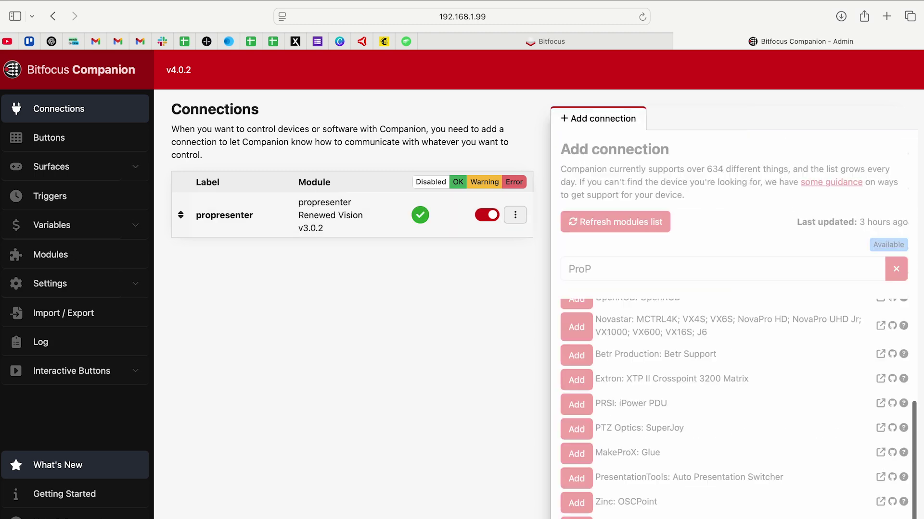
left_click(252, 214)
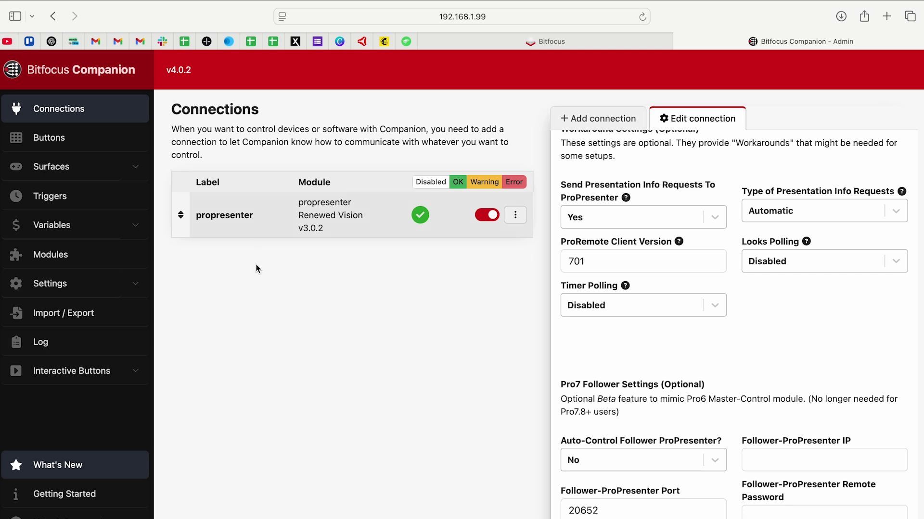
left_click(45, 139)
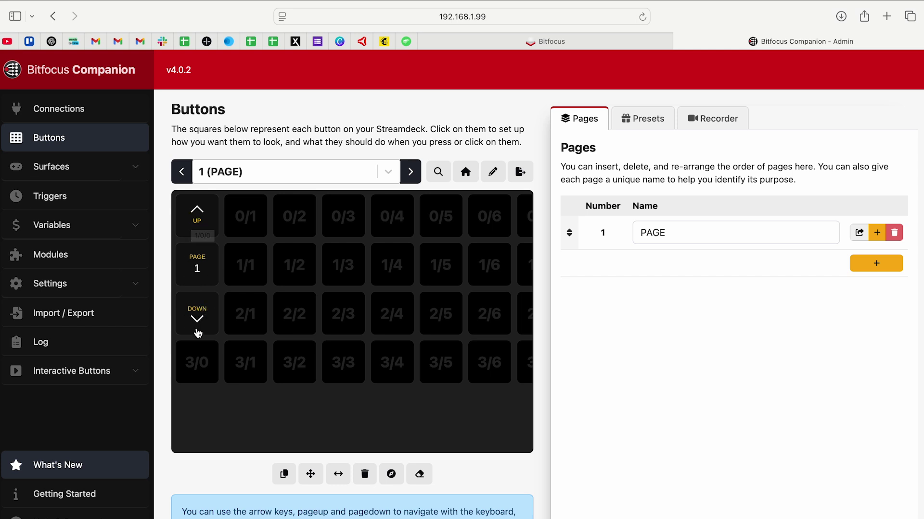
Create a regular button at 0/2 on page 1, clearing and recreating it, and edit its label
left_click(388, 173)
left_click(326, 129)
left_click(292, 212)
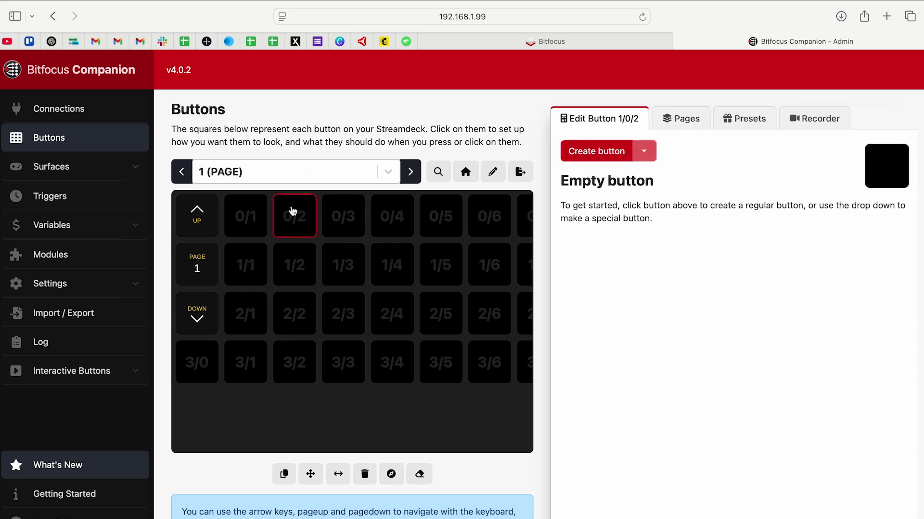
left_click(596, 151)
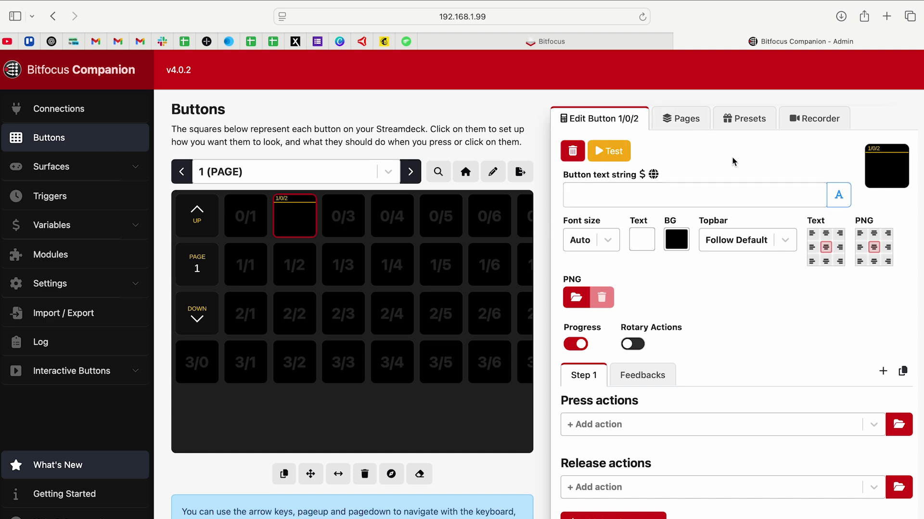
left_click(572, 152)
left_click(585, 198)
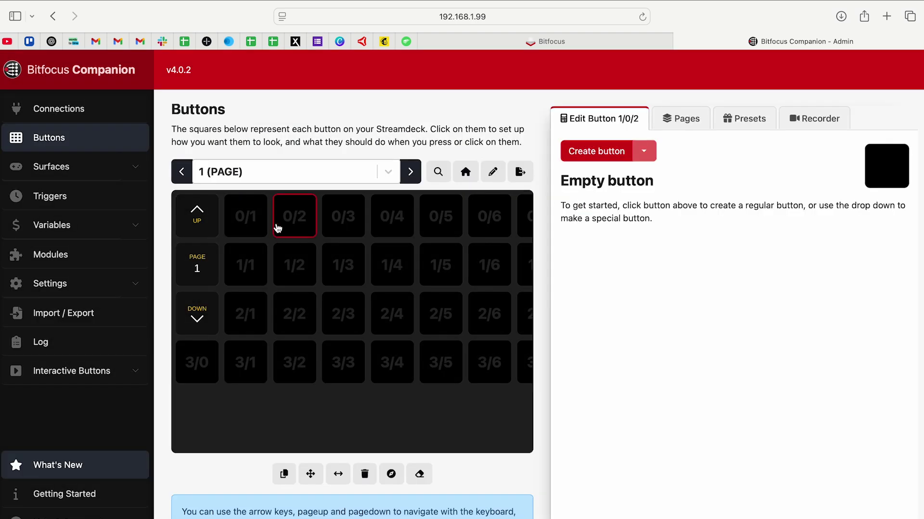
left_click(572, 153)
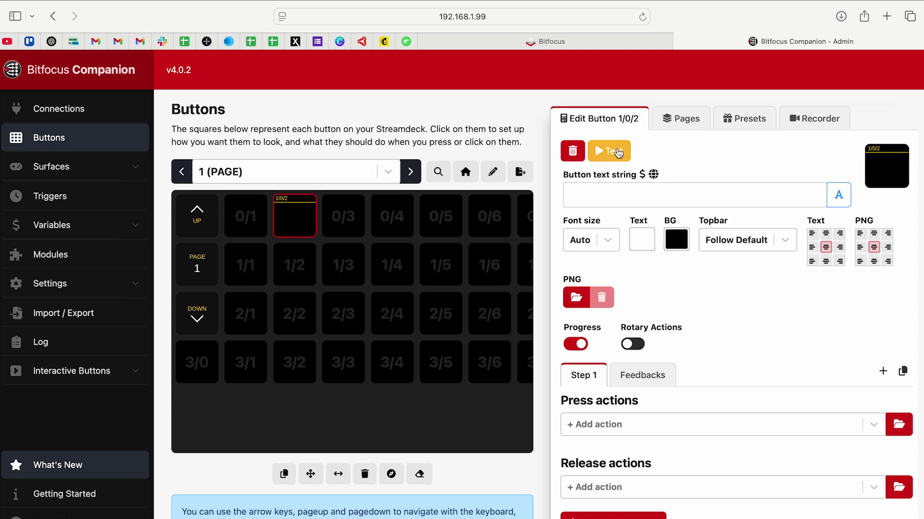
left_click(617, 195)
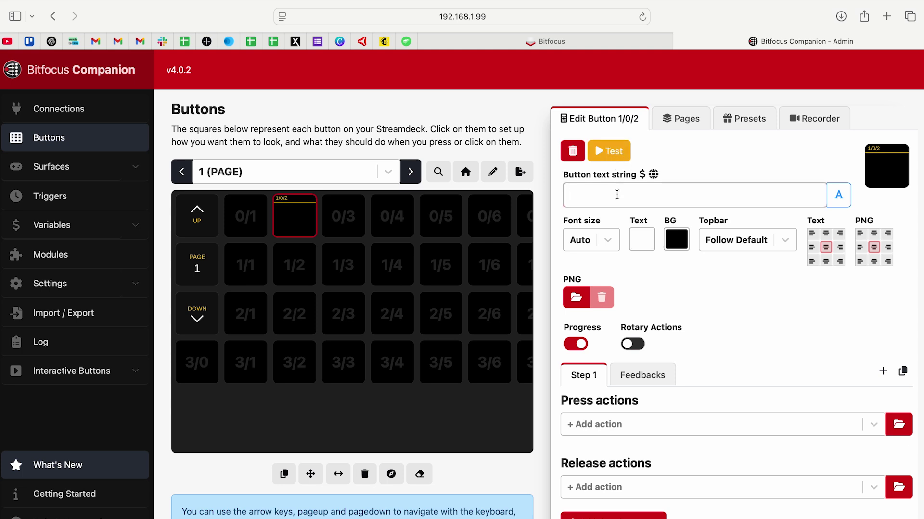
Label button 0/2 'ProPresenter' and set its font size to 7pt
type("ProPresente")
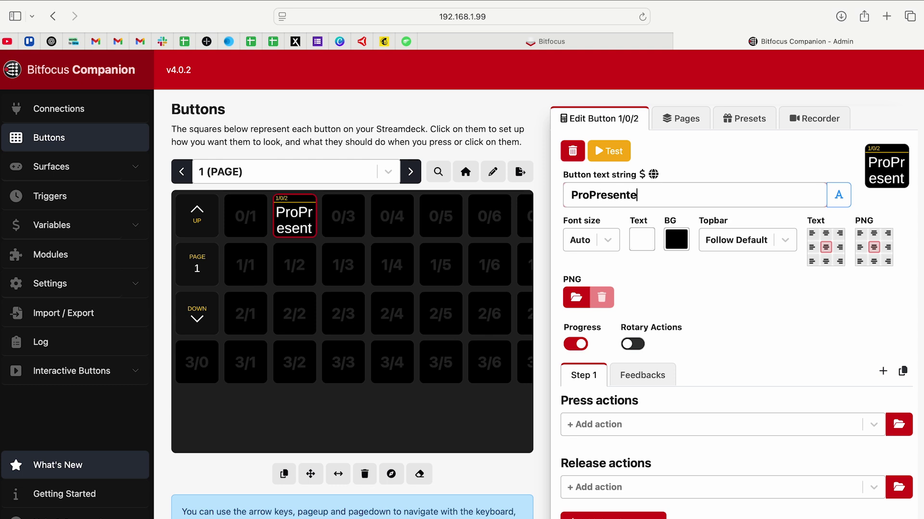
type("r")
left_click(590, 241)
left_click(581, 337)
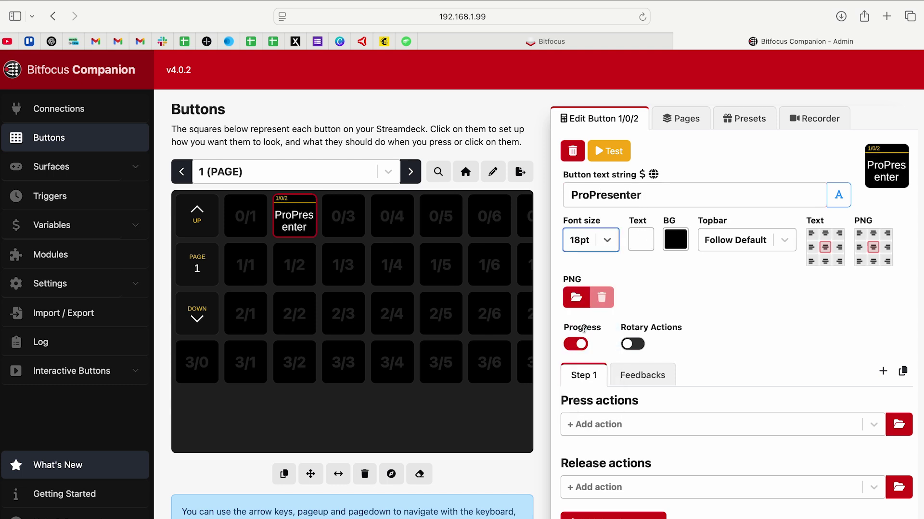
left_click(584, 243)
left_click(587, 318)
left_click(590, 242)
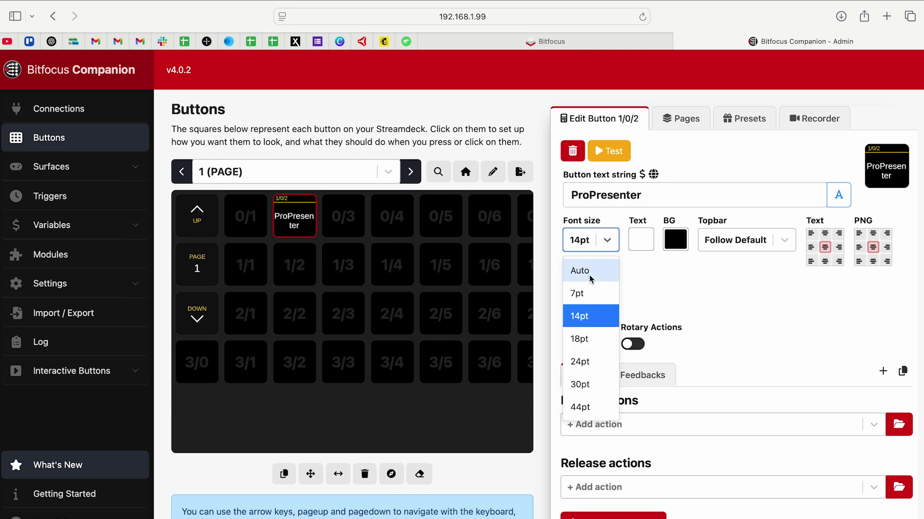
left_click(592, 293)
Keep the button background black and cancel the PNG image upload
left_click(670, 241)
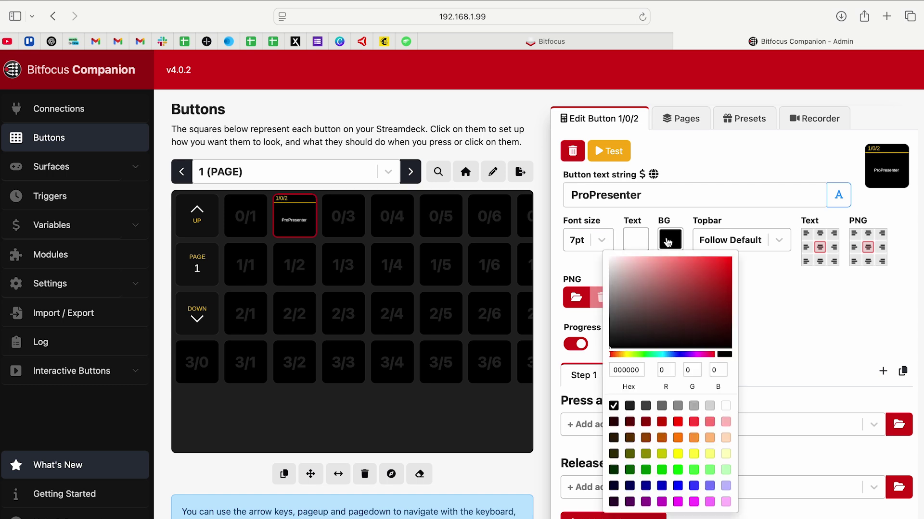
left_click(677, 406)
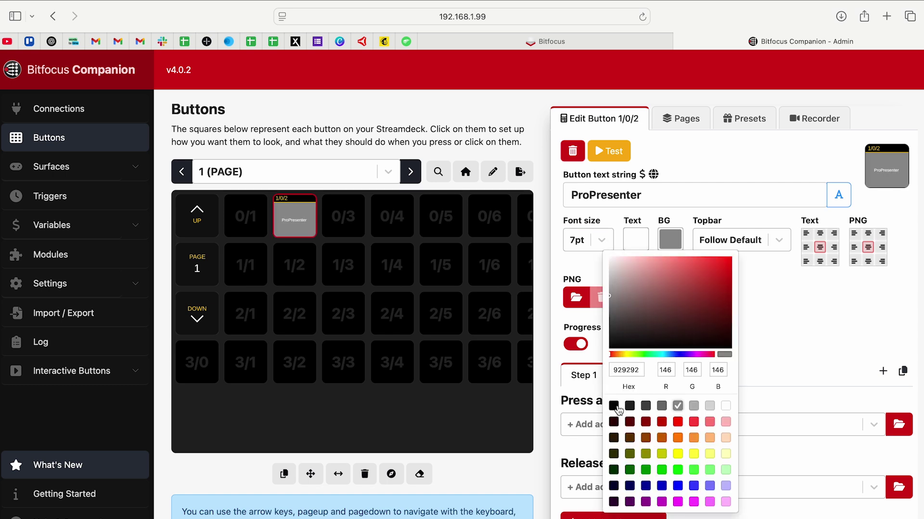
left_click(613, 406)
left_click(666, 293)
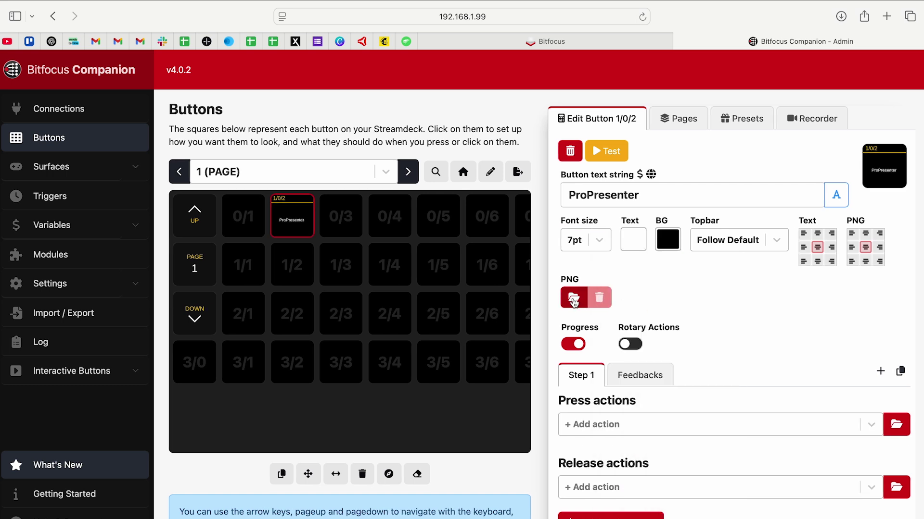
left_click(574, 298)
left_click(624, 504)
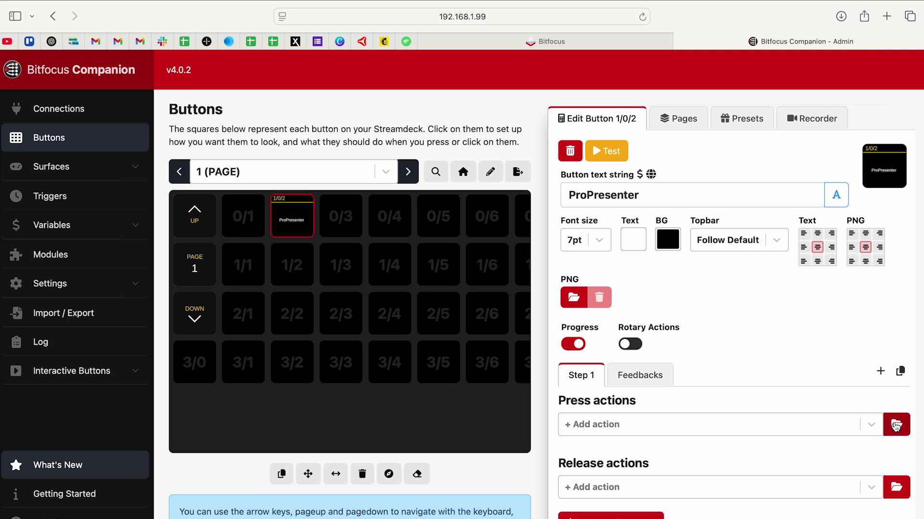
Add the propresenter 'Pro7 Set Look' press action to button 1/0/2
left_click(896, 426)
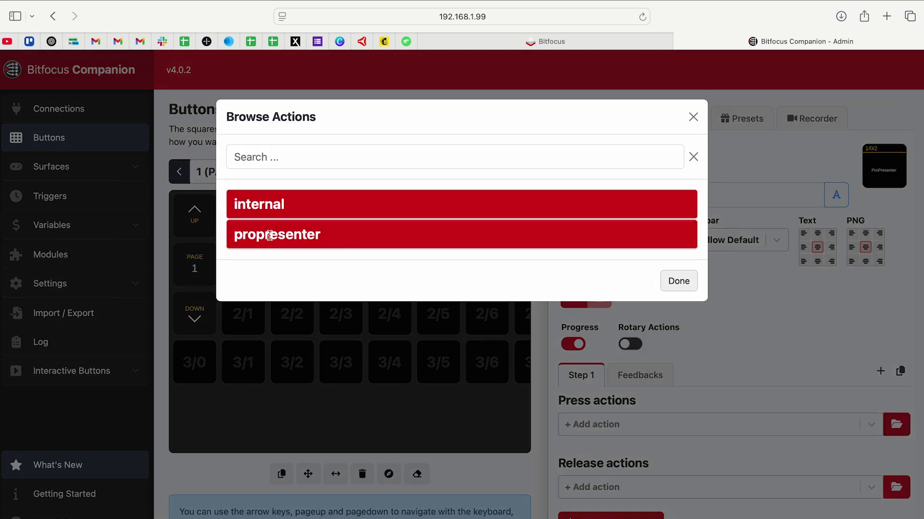
left_click(268, 200)
scroll(299, 248, "down", 15)
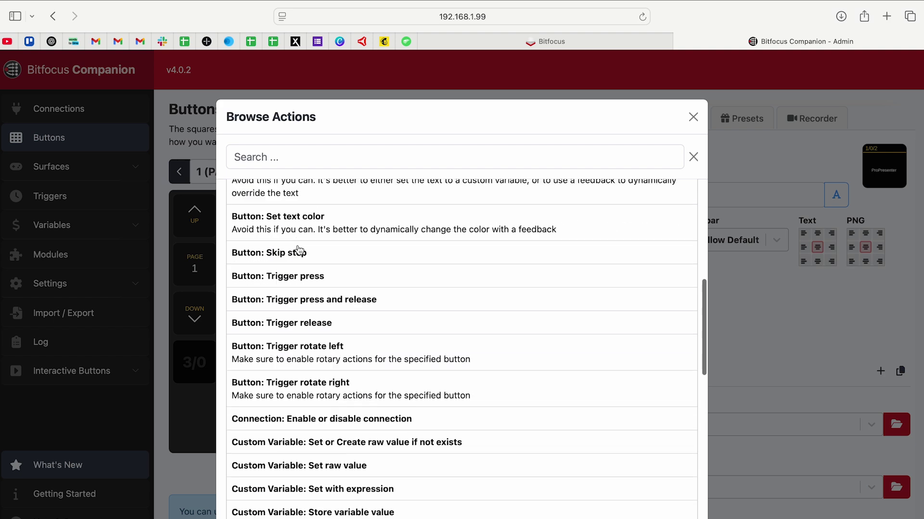
scroll(299, 245, "up", 20)
left_click(272, 206)
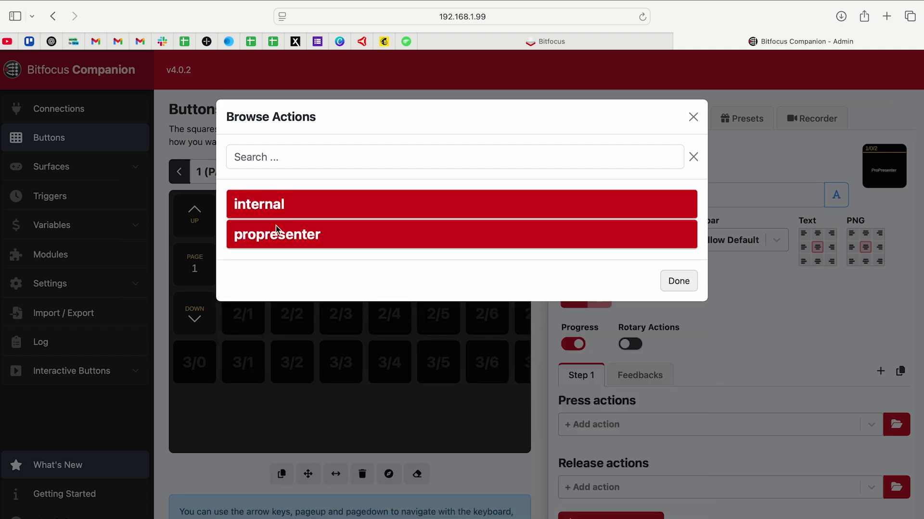
left_click(284, 235)
scroll(327, 284, "down", 6)
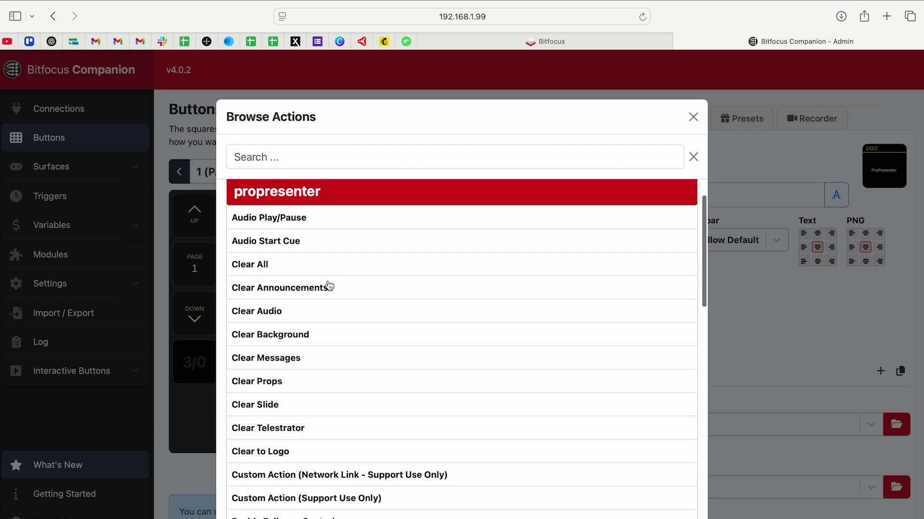
scroll(330, 286, "down", 10)
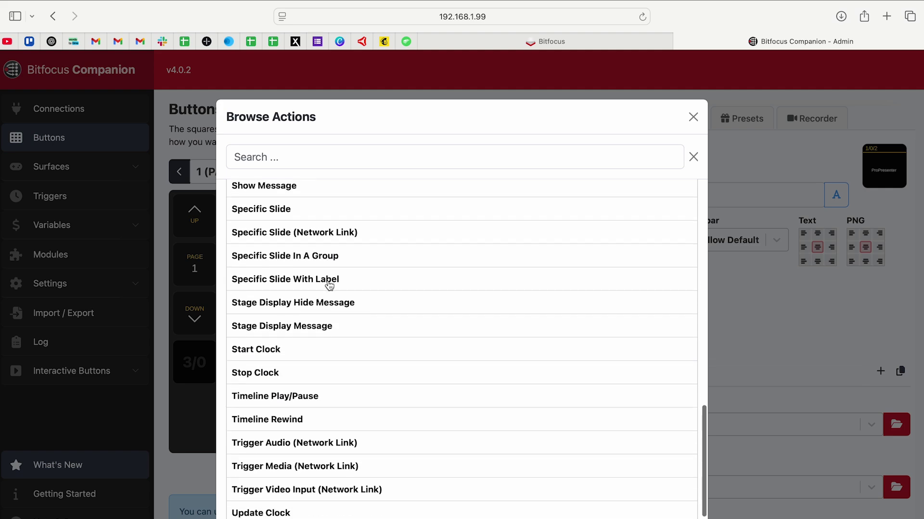
scroll(328, 286, "up", 8)
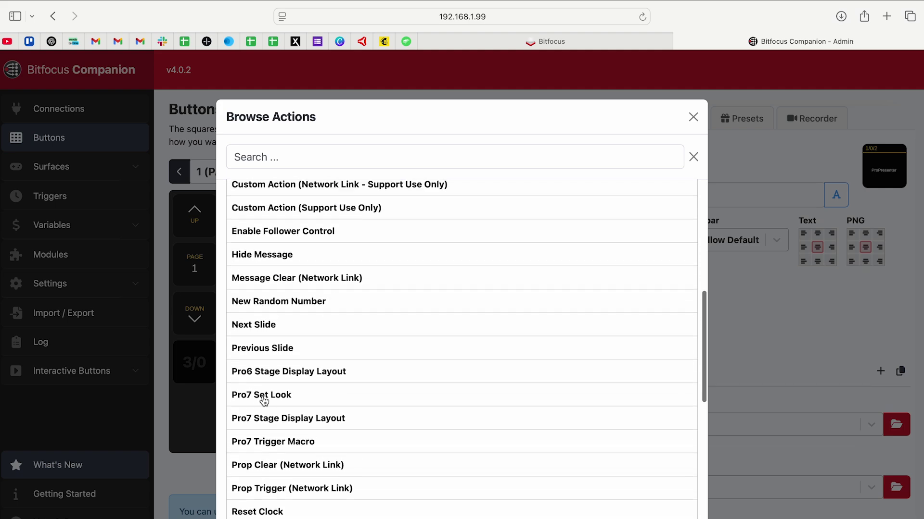
left_click(266, 400)
left_click(710, 479)
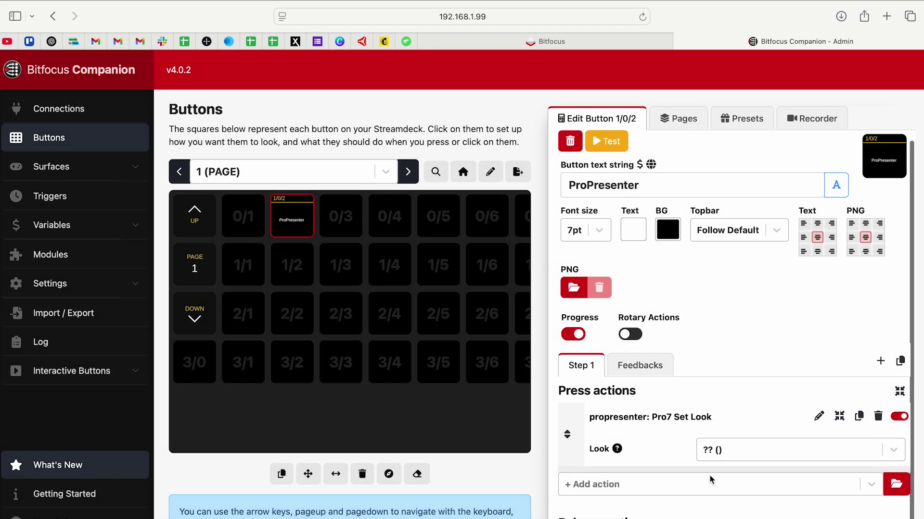
Check which looks the new action's Look list offers before switching to ProPresenter
scroll(766, 367, "down", 2)
left_click(752, 419)
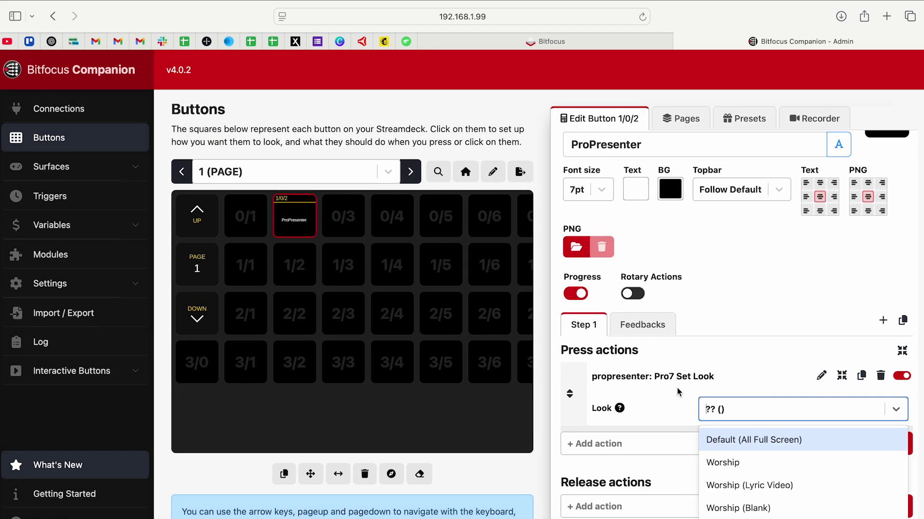
scroll(749, 478, "down", 3)
scroll(749, 478, "up", 3)
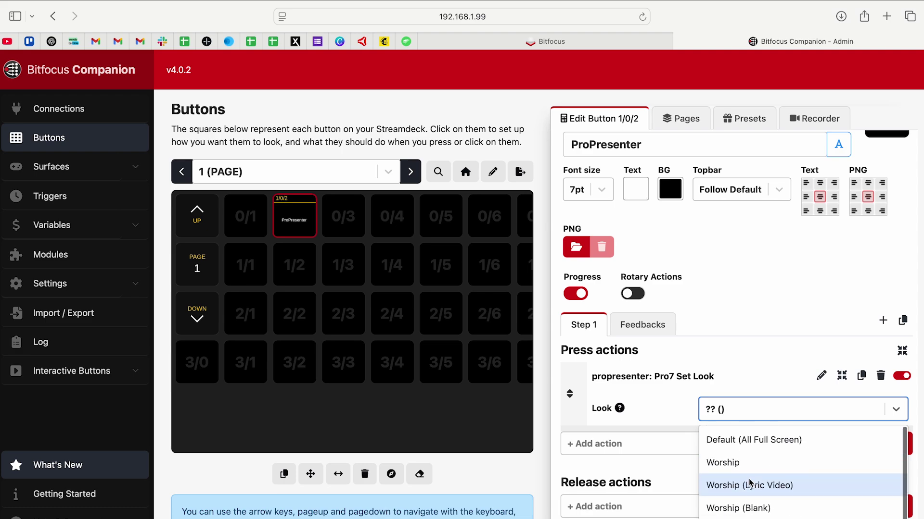
key("ctrl+Left")
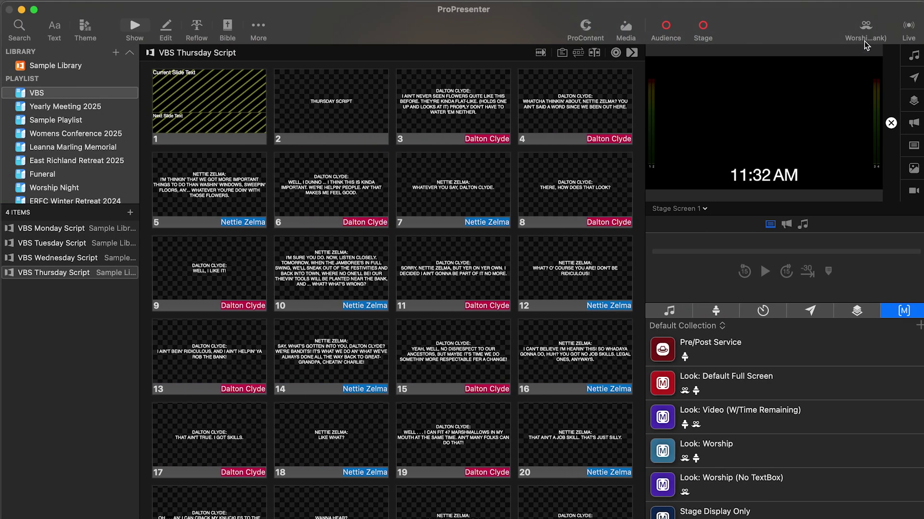
Open ProPresenter's looks editor and inspect the Default (All Full Screen) preset, leaving its name unchanged
left_click(865, 27)
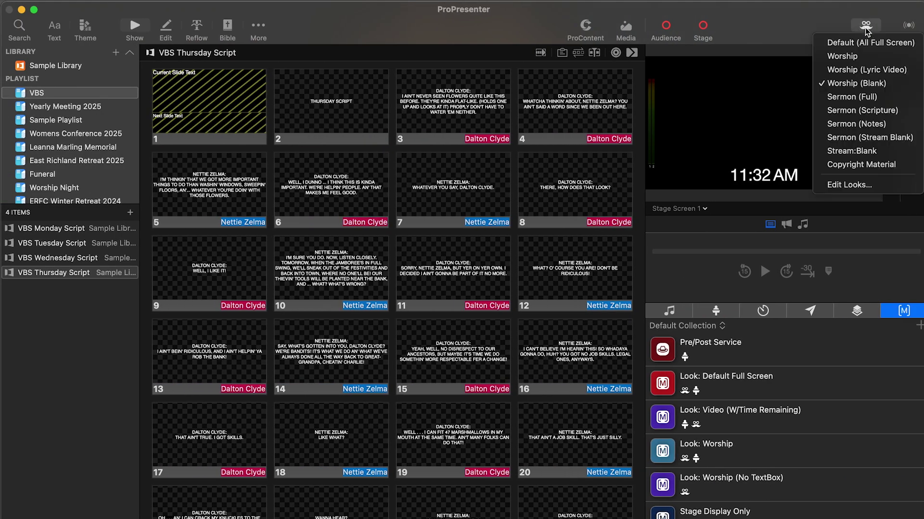
left_click(849, 185)
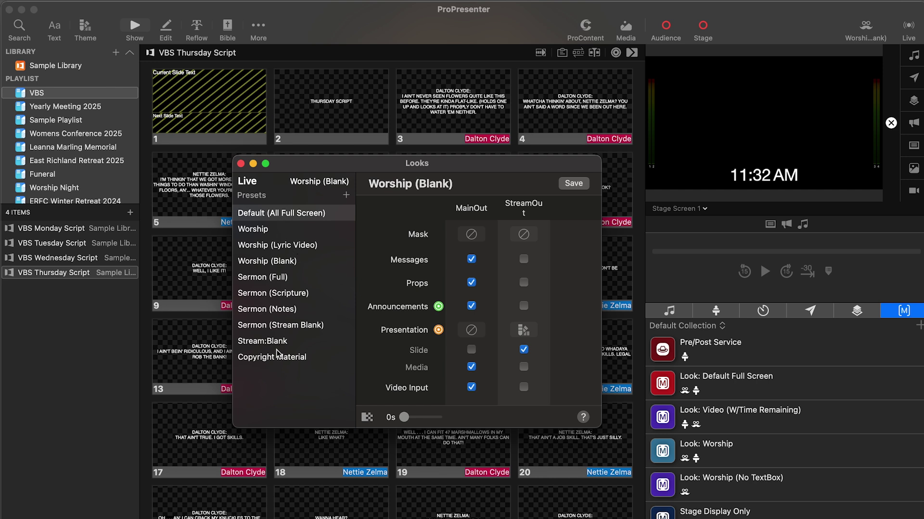
left_click(271, 213)
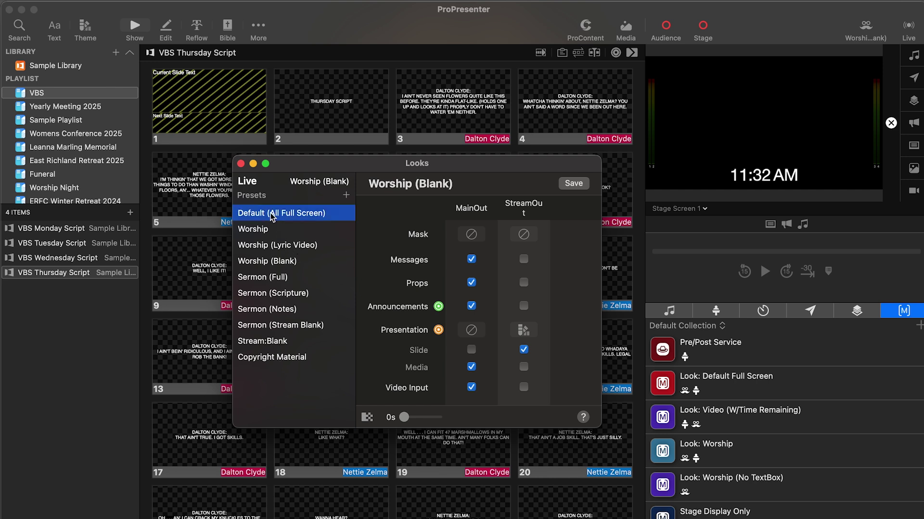
left_click(271, 213)
left_click(258, 214)
key("Return")
Review the Worship, Worship (Blank) and Sermon (Full) look settings, then close the looks editor
left_click(291, 224)
left_click(292, 213)
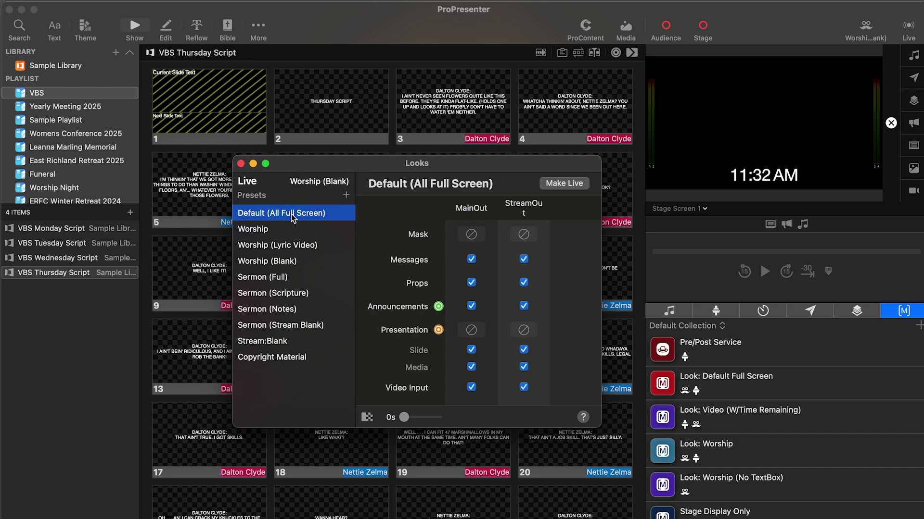
left_click(260, 229)
left_click(264, 262)
left_click(264, 278)
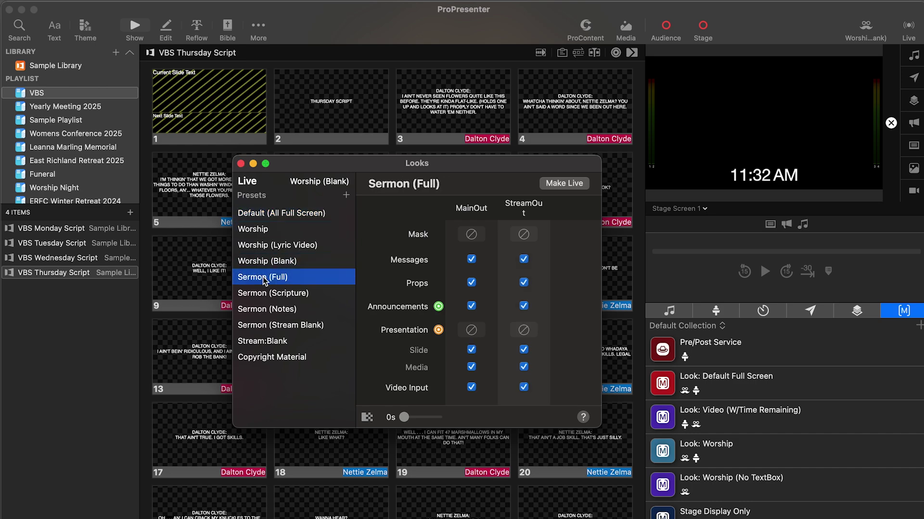
left_click(241, 164)
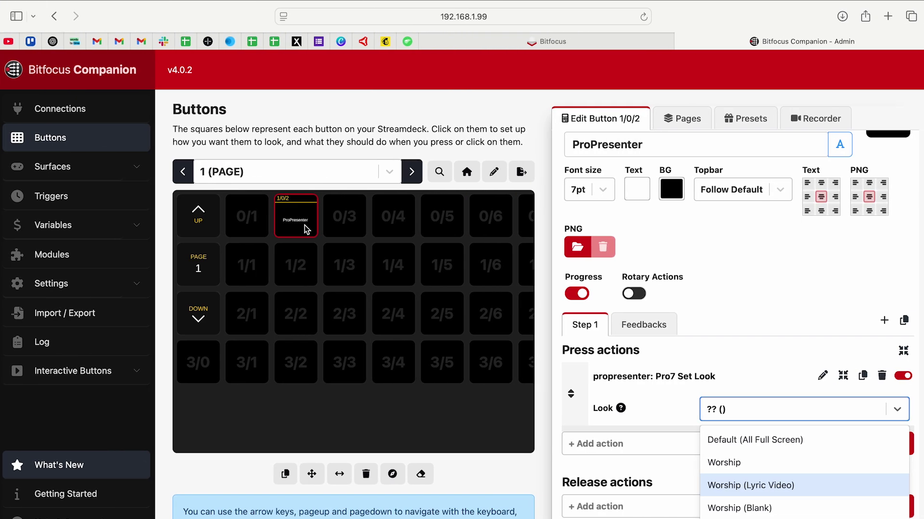
left_click(305, 227)
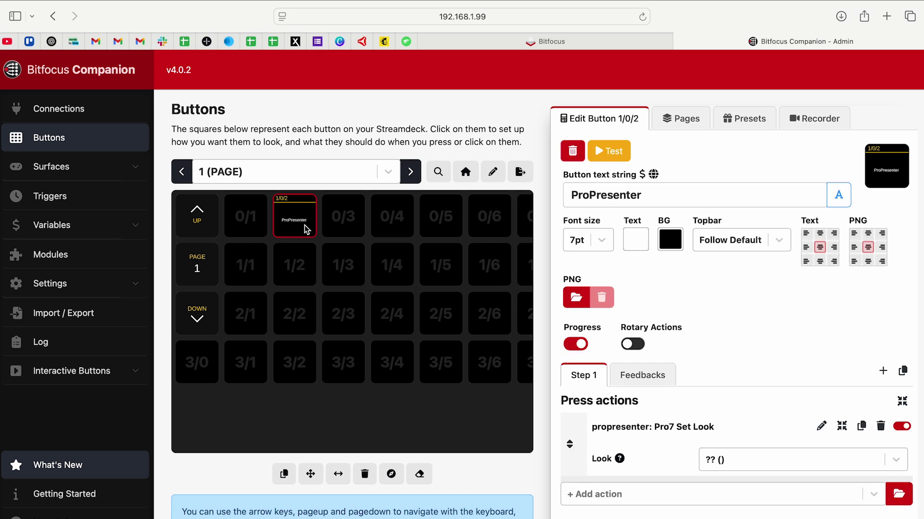
Make the Set Look action target Default (All Full Screen)
scroll(711, 343, "down", 2)
left_click(737, 408)
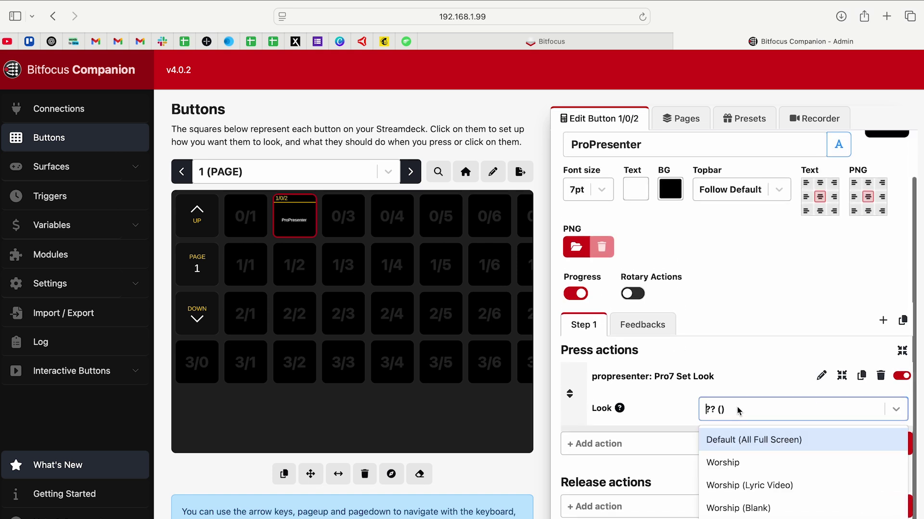
left_click(752, 441)
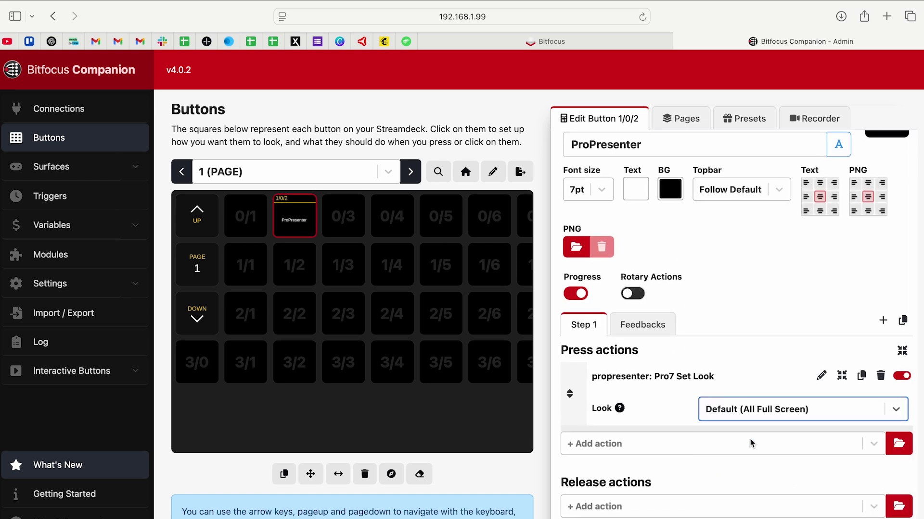
scroll(697, 292, "up", 2)
Relabel the button 'Full Look' in 18pt text, removing the double space
left_click_drag(644, 195, 537, 195)
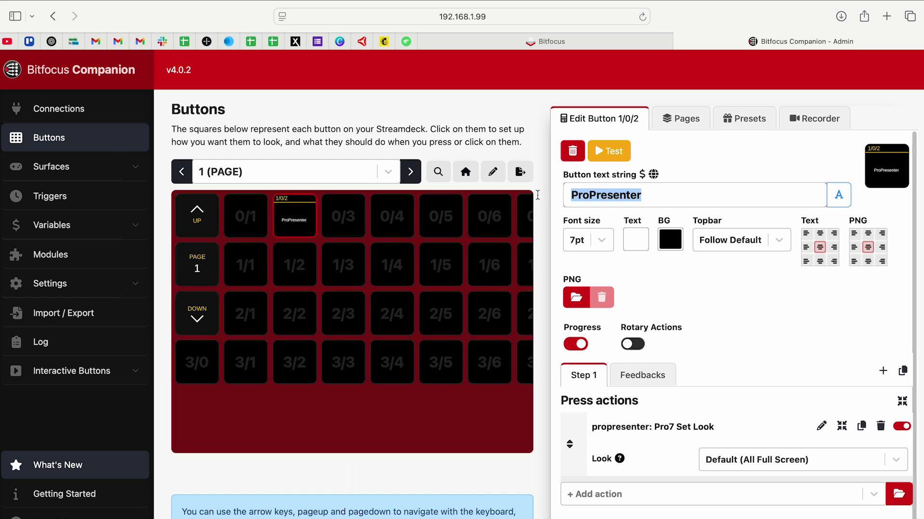
type("Full Look")
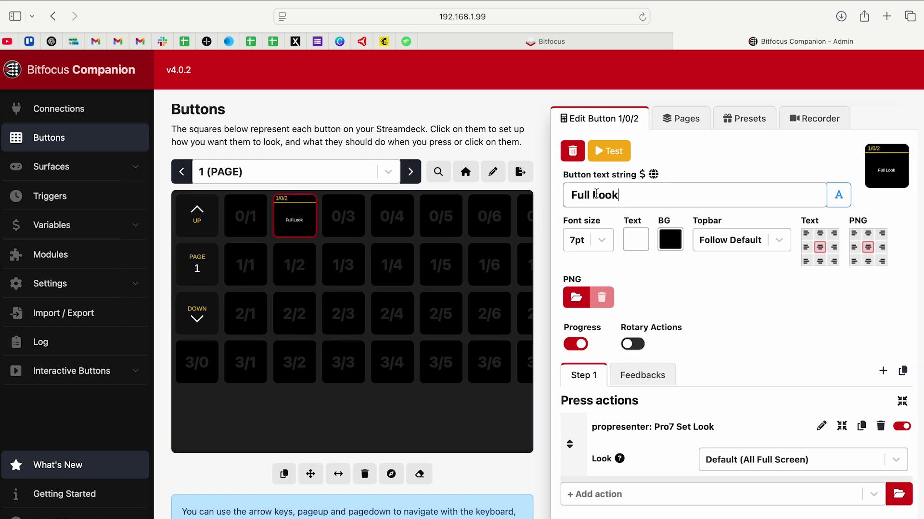
left_click(596, 194)
left_click(595, 240)
left_click(594, 339)
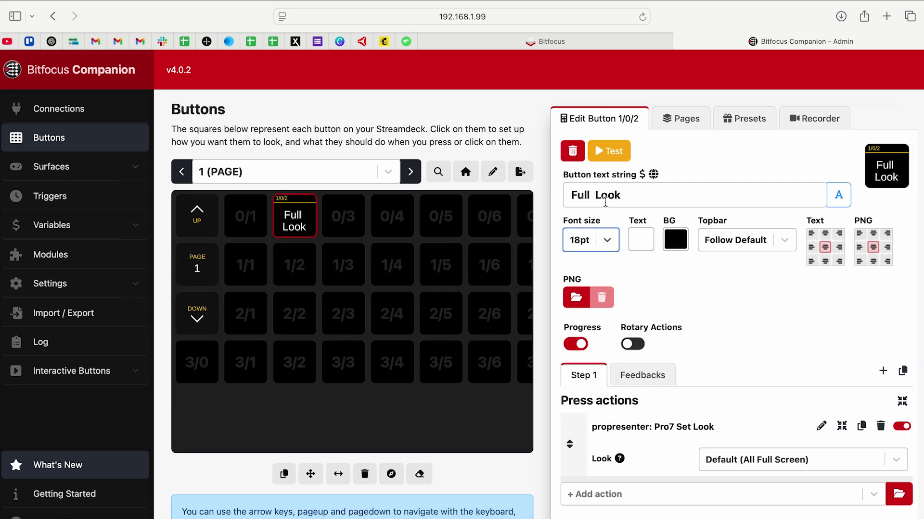
key("BackSpace")
key("BackSpace")
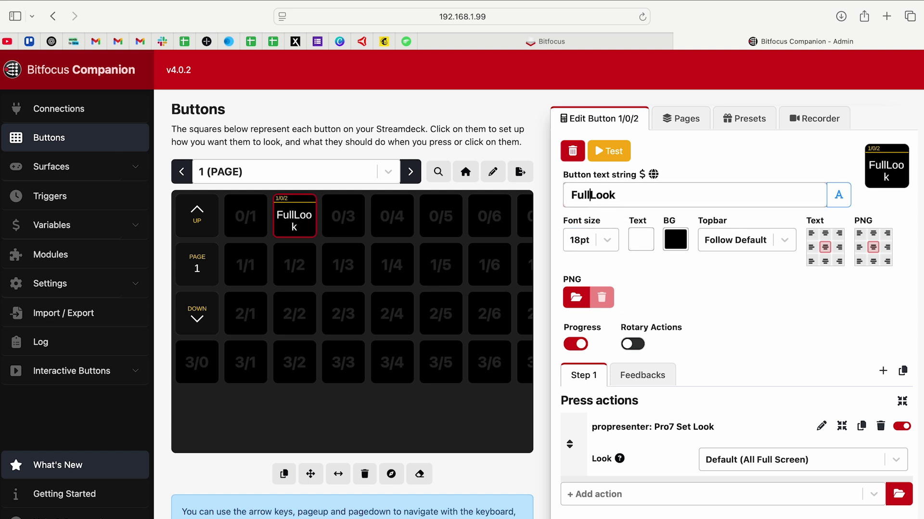
scroll(760, 428, "down", 2)
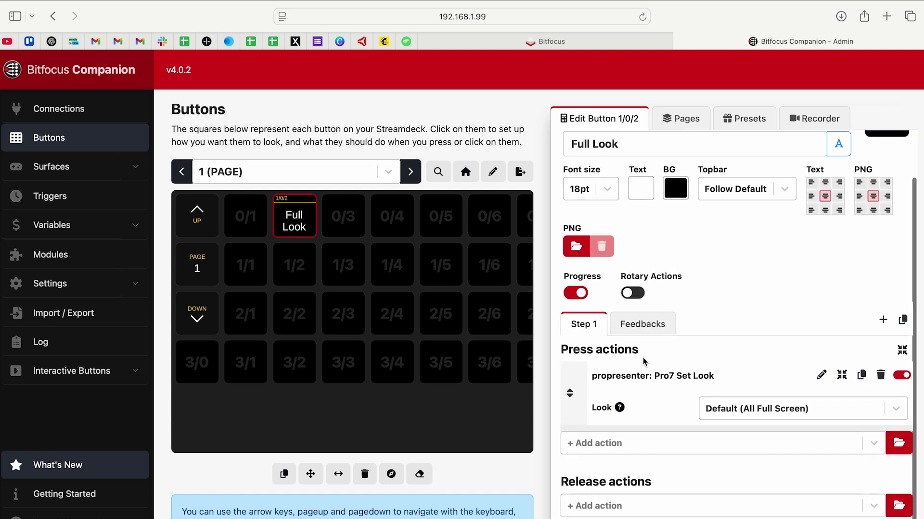
scroll(628, 252, "up", 3)
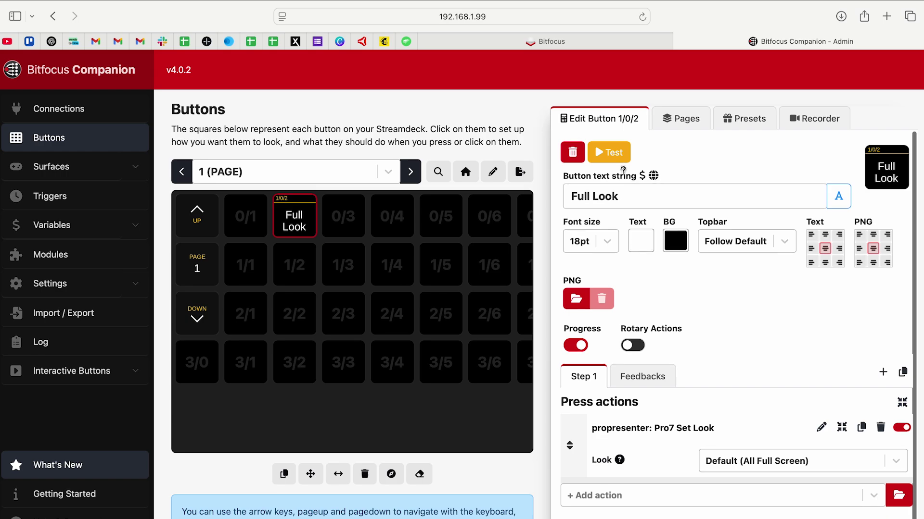
key("ctrl+Left")
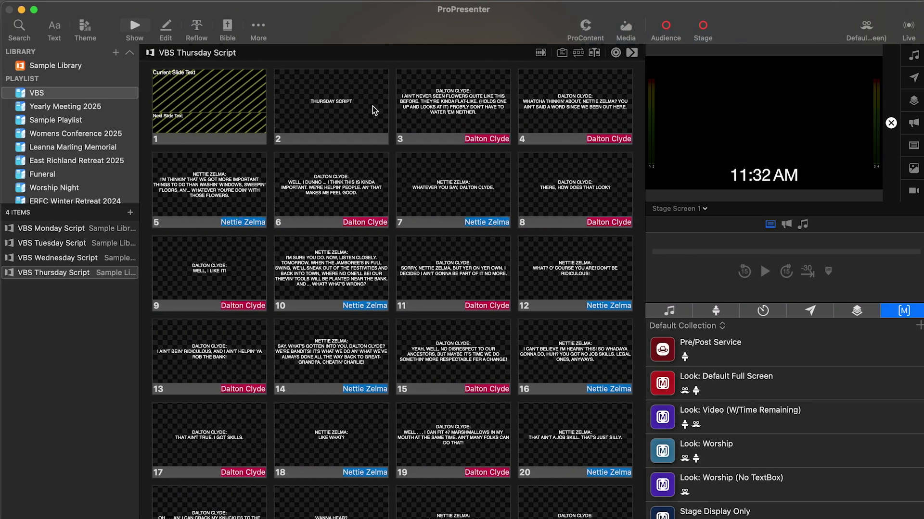
Check which look is currently live in ProPresenter
left_click(859, 25)
left_click(743, 108)
key("ctrl+Right")
Test-fire Full Look, confirm Default (All Full Screen) goes live, then press it on the grid
left_click(613, 153)
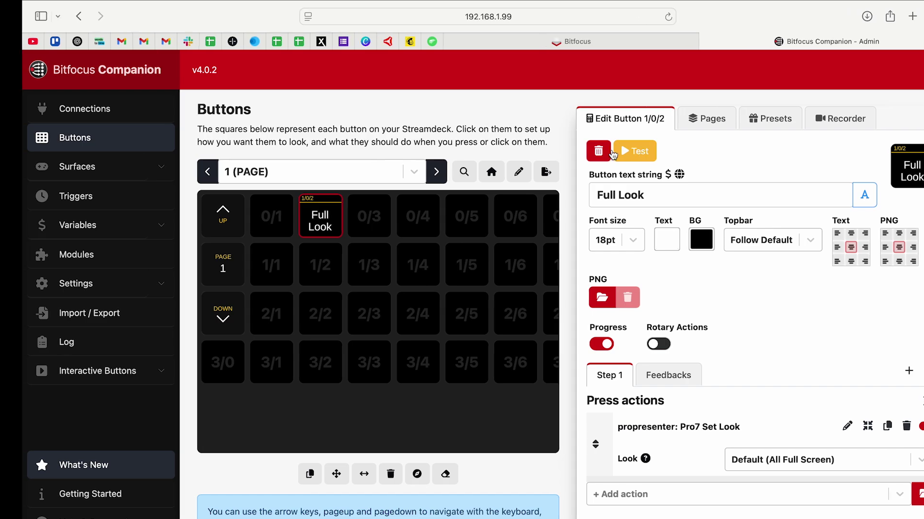
key("ctrl+Left")
left_click(865, 26)
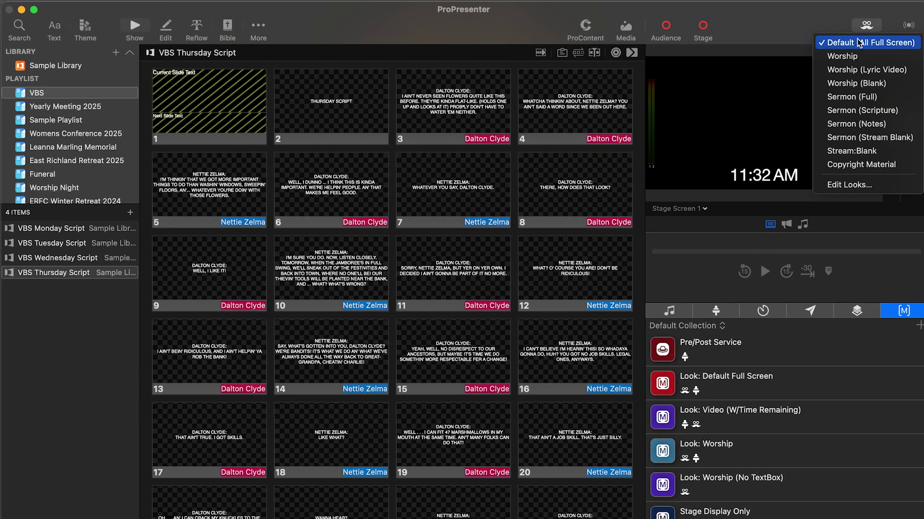
key("ctrl+Right")
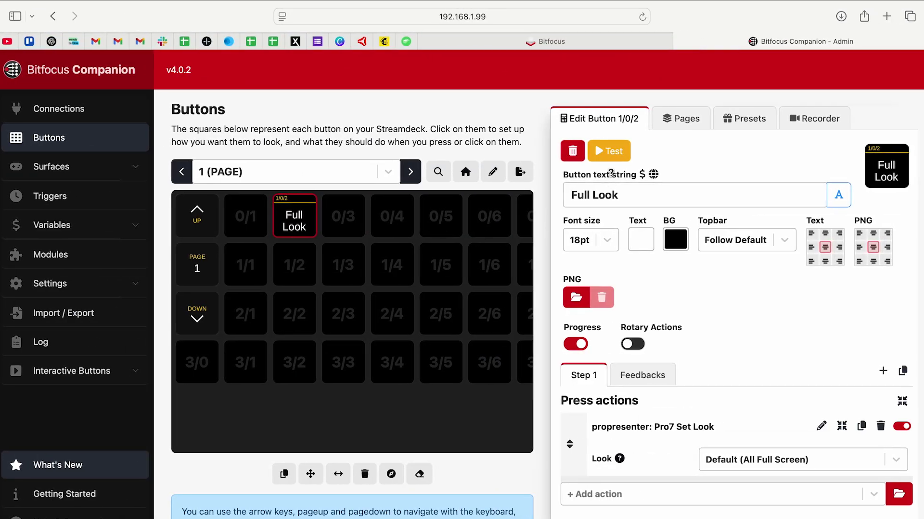
key("shift")
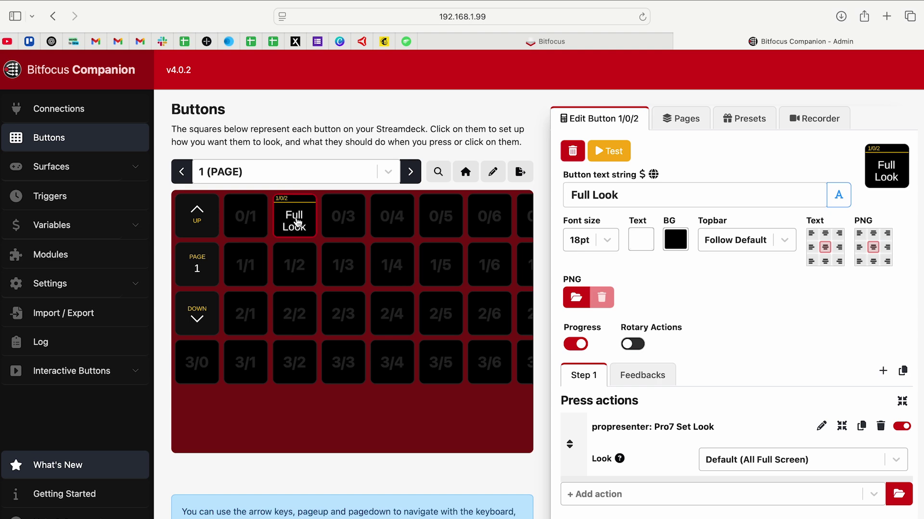
left_click(297, 222, "shift")
Paste copies of the Full Look button into slots 1/0/3 and 1/0/4
left_click(340, 225)
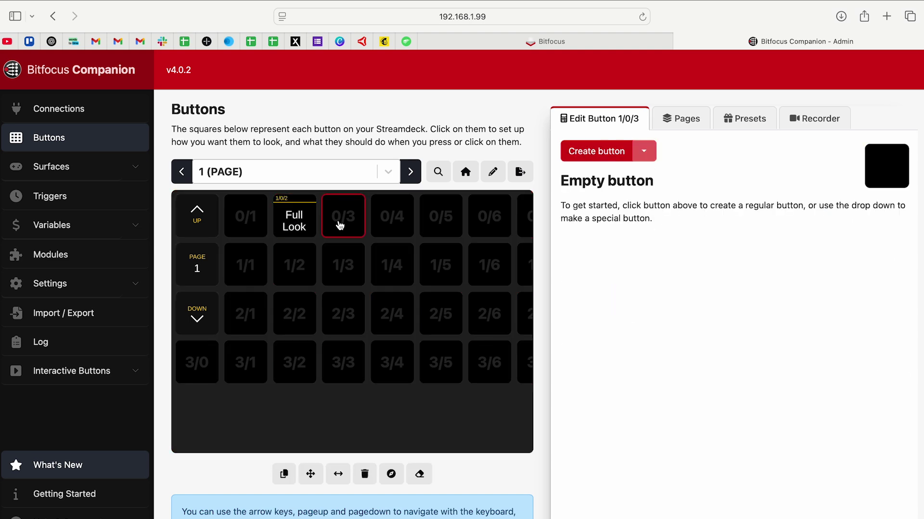
key("super+v")
left_click(387, 224)
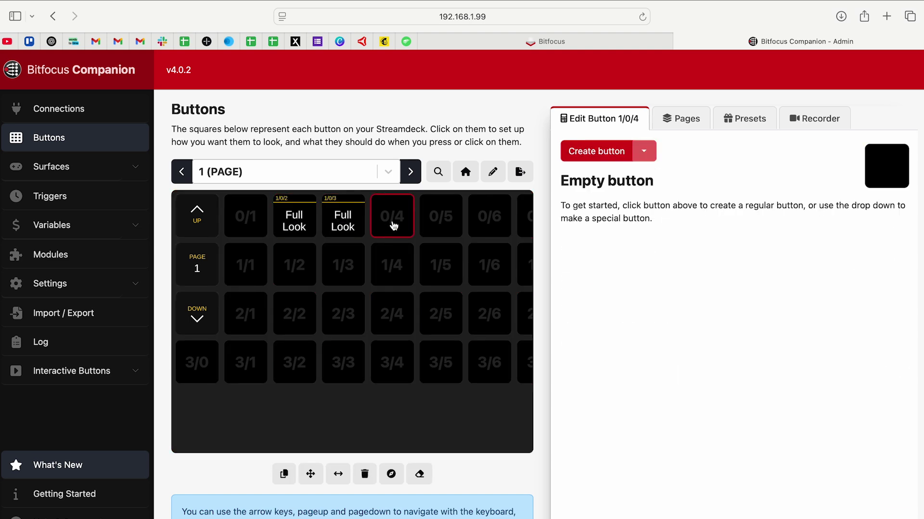
key("super+v")
Make 1/0/3 trigger the Worship look and relabel it 'Worship Look'
left_click(343, 220)
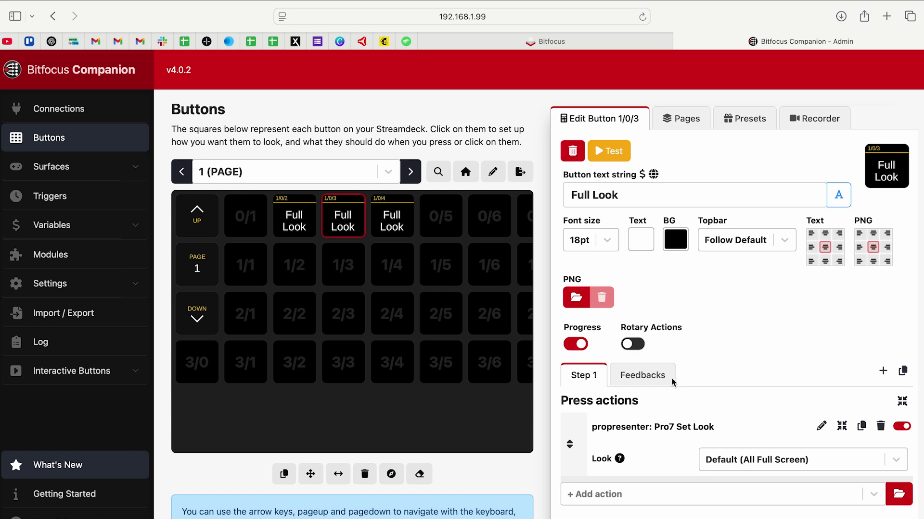
left_click(783, 469)
left_click(776, 510)
left_click(586, 191)
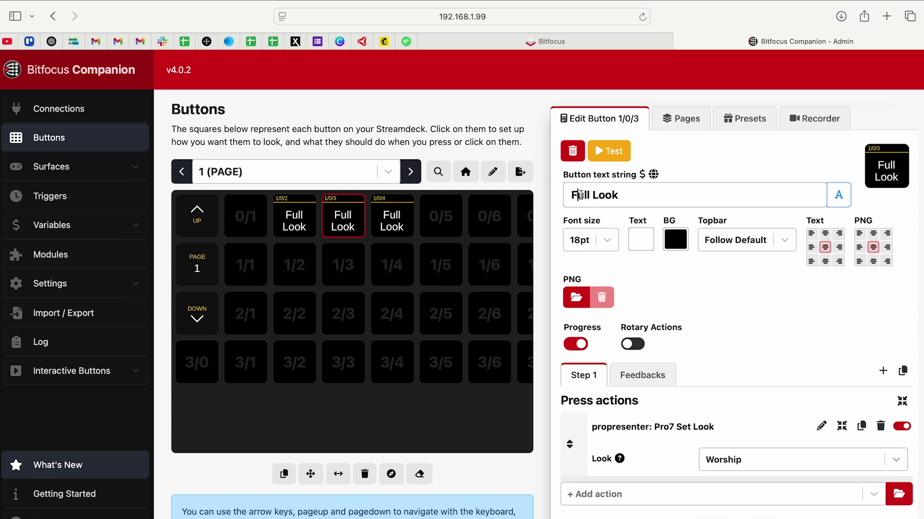
double_click(587, 191)
type("Worship")
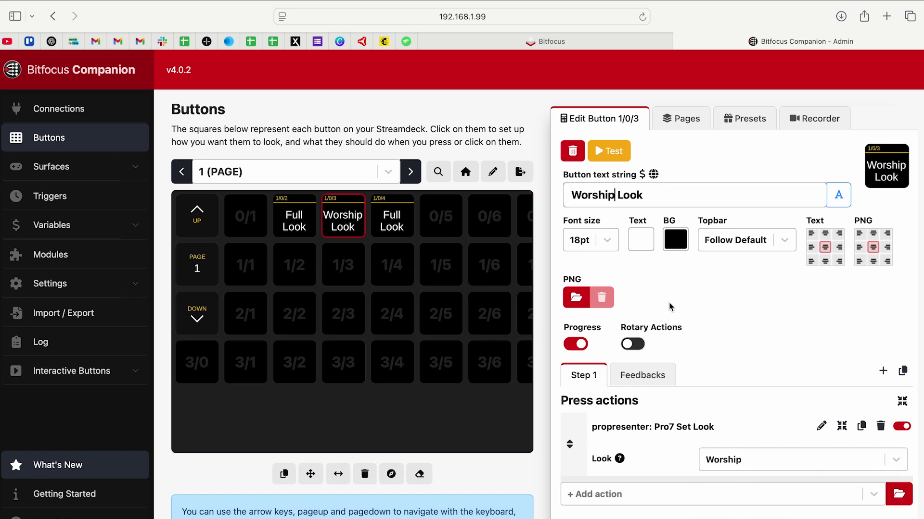
Make 1/0/4 trigger the Sermon (Full) look and relabel it 'Sermon Look'
left_click(395, 219)
left_click(721, 459)
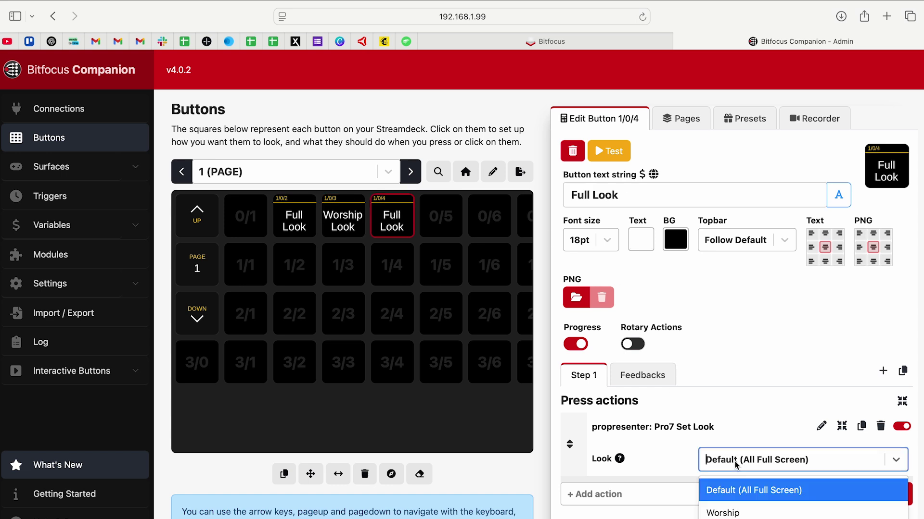
scroll(769, 495, "down", 2)
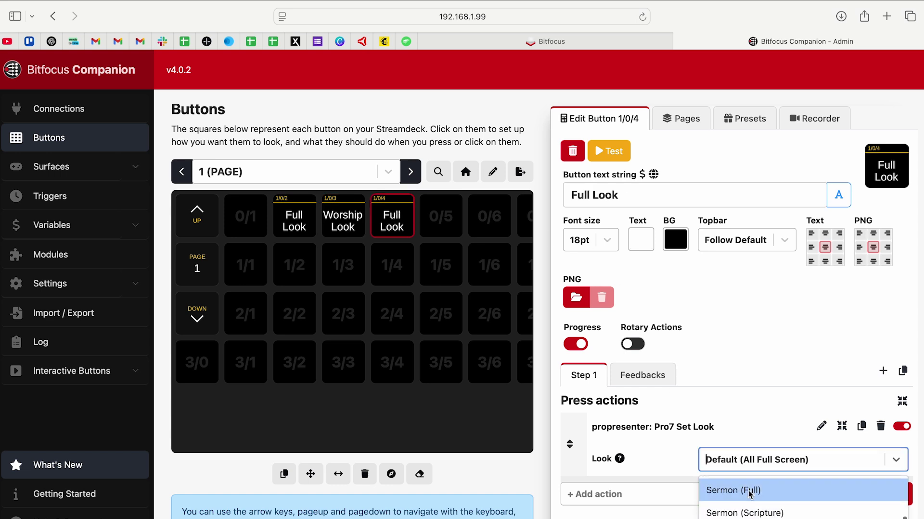
left_click(746, 487)
left_click(580, 195)
double_click(580, 195)
type("Sermon")
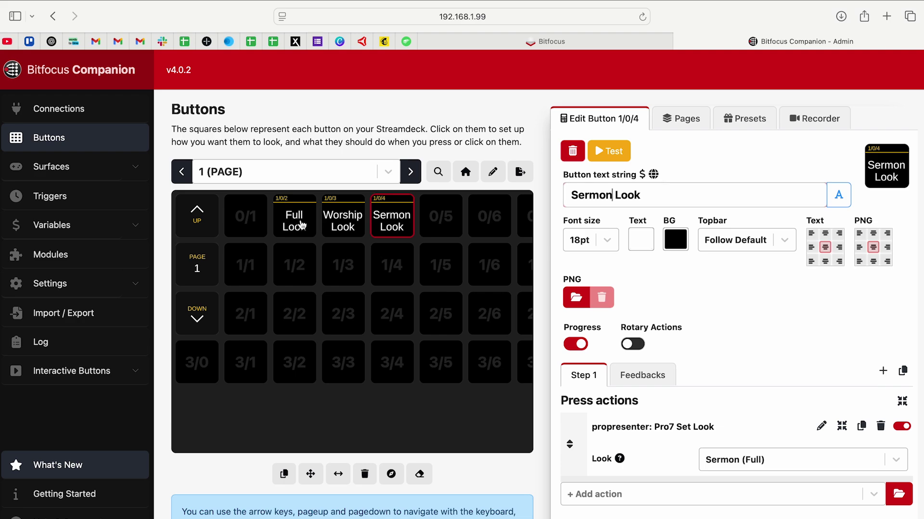
left_click(43, 19)
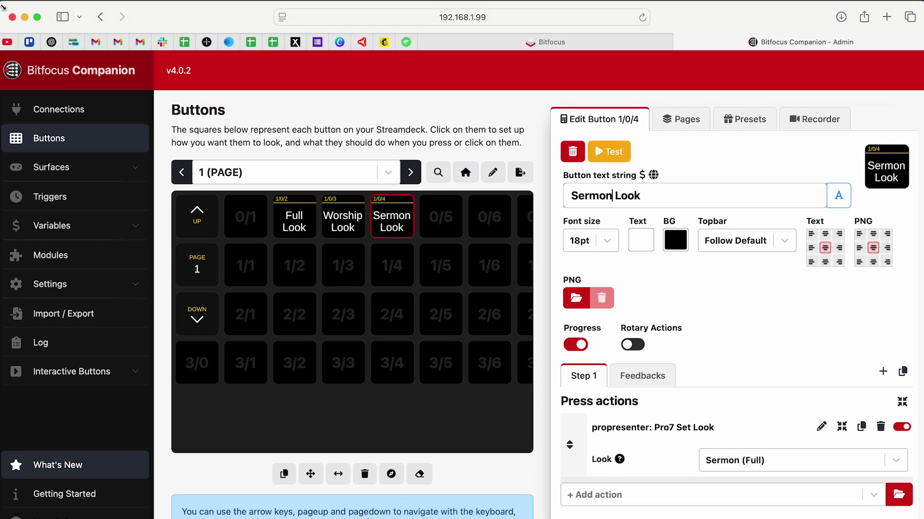
Resize the browser so ProPresenter shows beside Companion
left_click_drag(3, 6, 484, 3)
left_click_drag(721, 7, 269, 6)
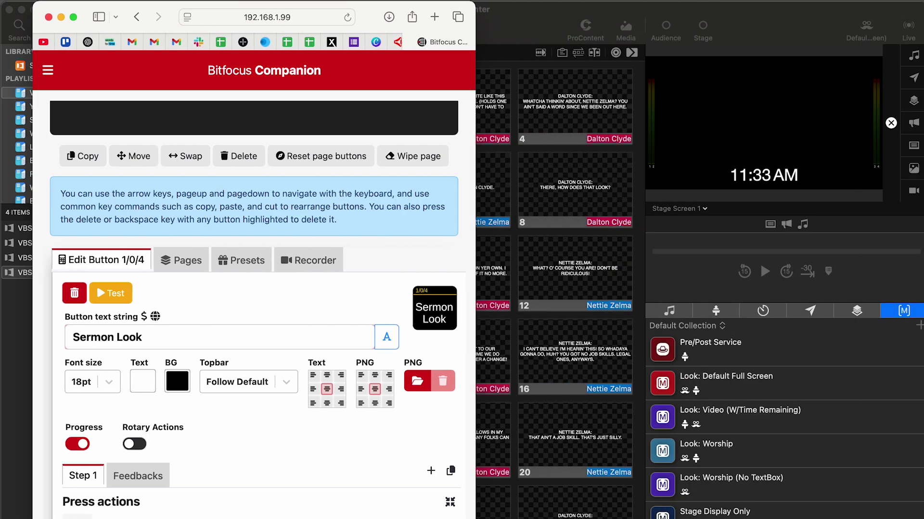
left_click_drag(474, 4, 687, 4)
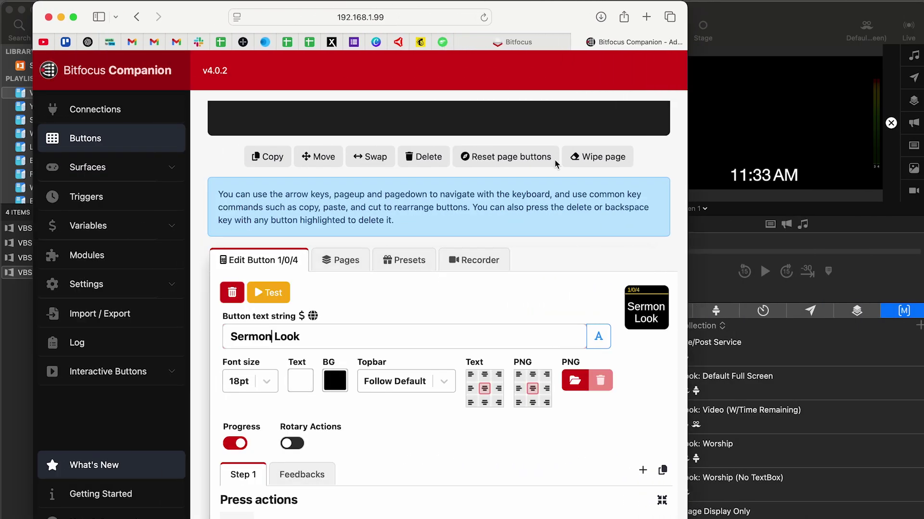
scroll(431, 228, "up", 5)
Test the Sermon, Worship and Full Look buttons, then return the browser to full screen
left_click(431, 228)
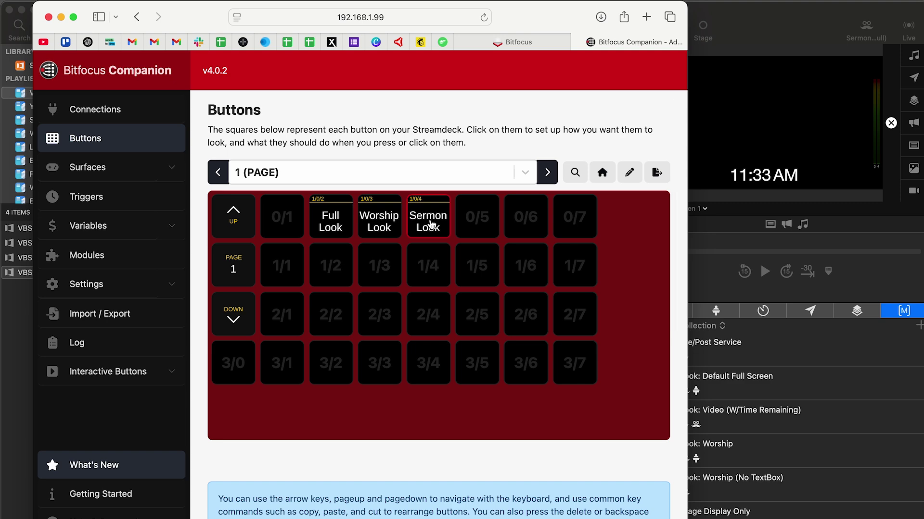
left_click(380, 226, "shift")
left_click(328, 231, "shift")
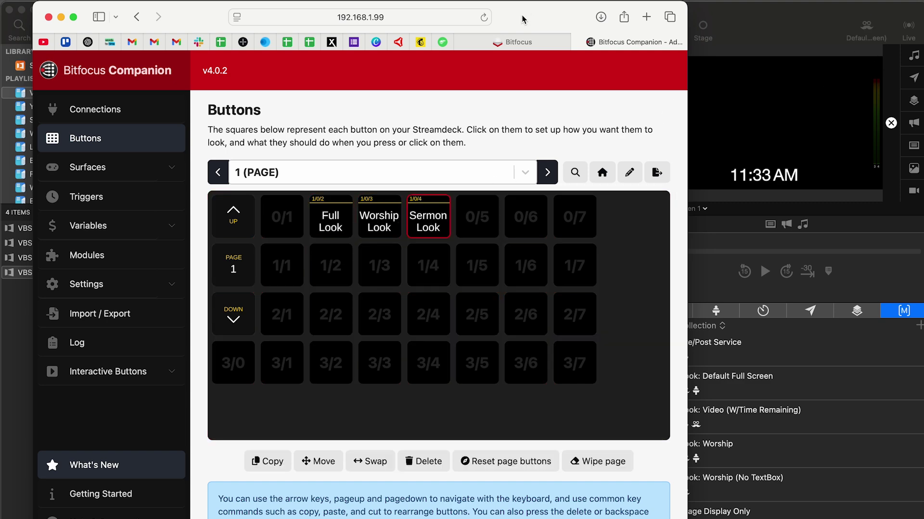
left_click(75, 18)
left_click(74, 17)
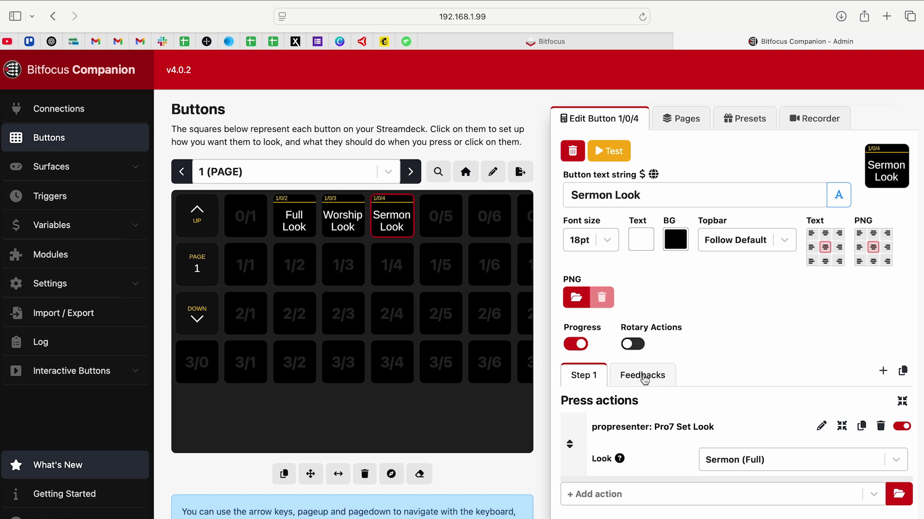
Add the propresenter 'Change colors based on active look' feedback to the Full Look button
left_click(644, 380)
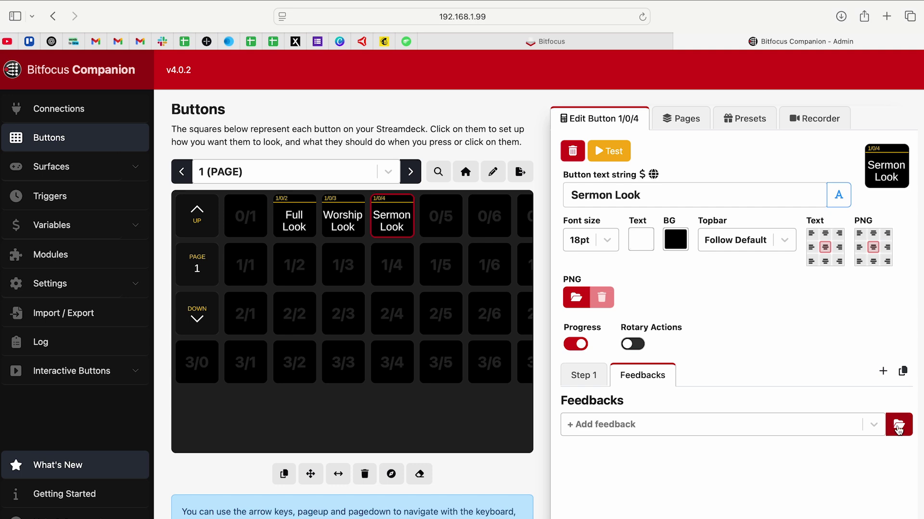
left_click(890, 426)
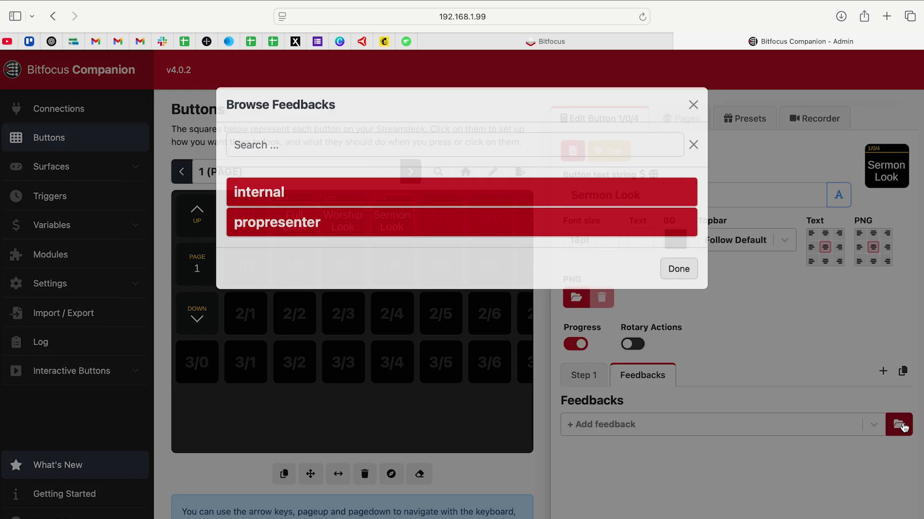
left_click(387, 246)
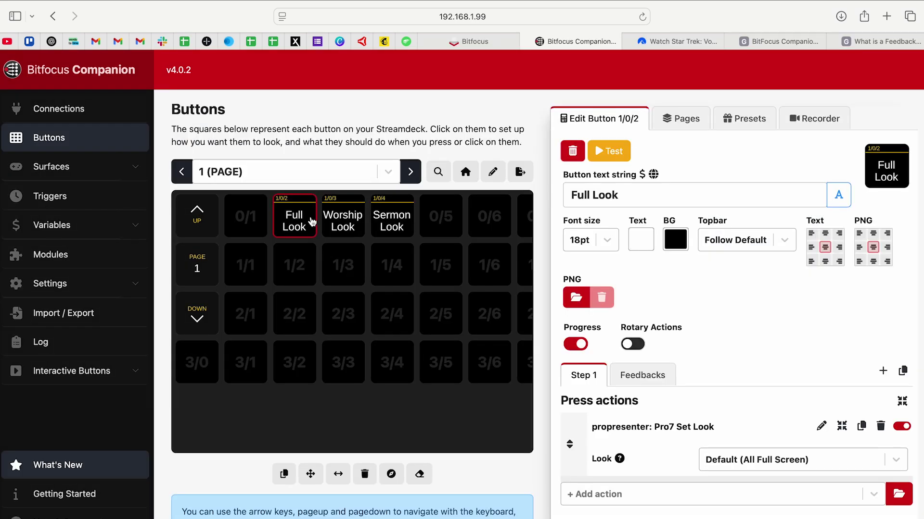
scroll(743, 324, "down", 2)
left_click(638, 338)
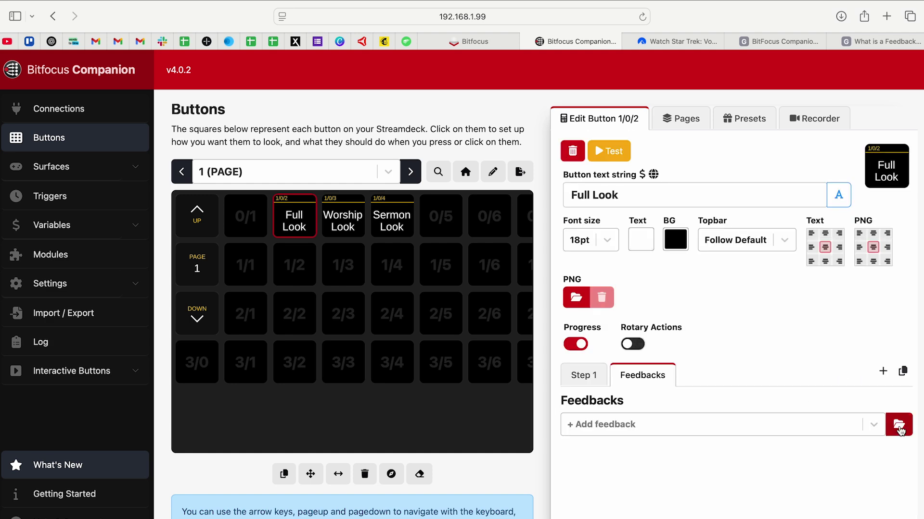
left_click(900, 429)
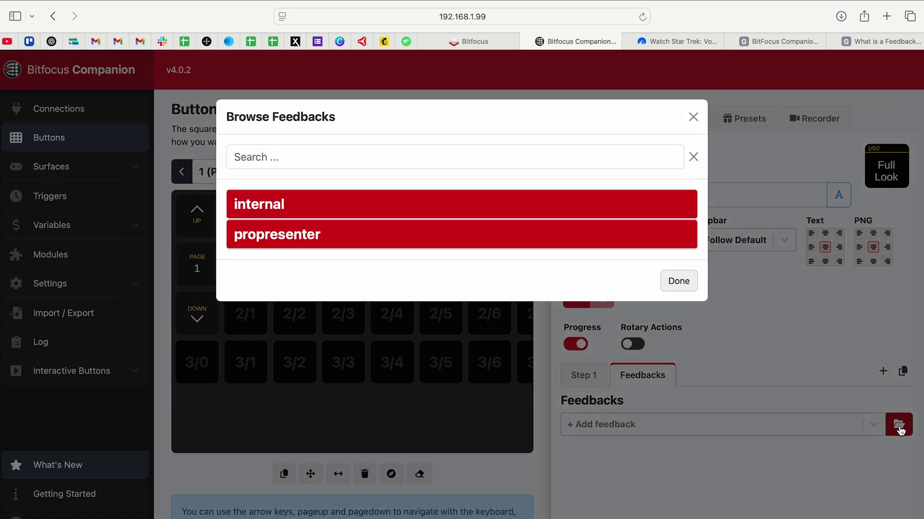
left_click(346, 239)
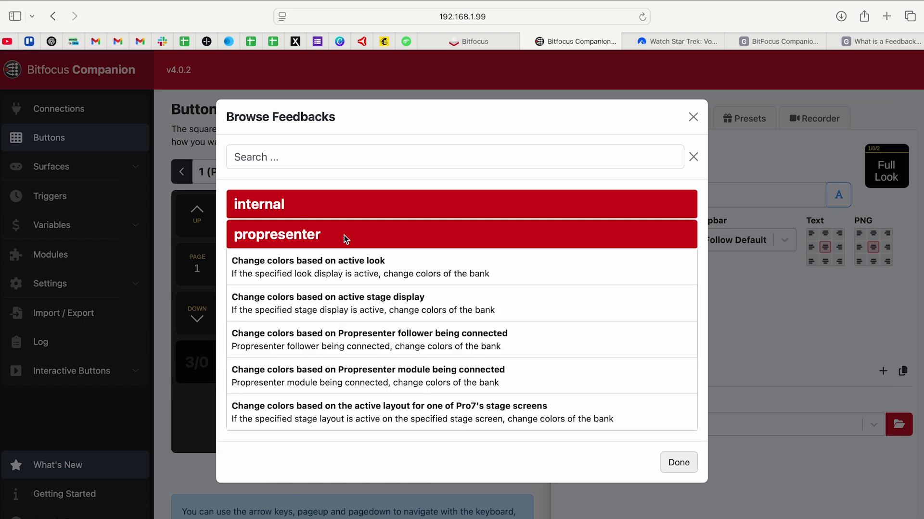
left_click(337, 273)
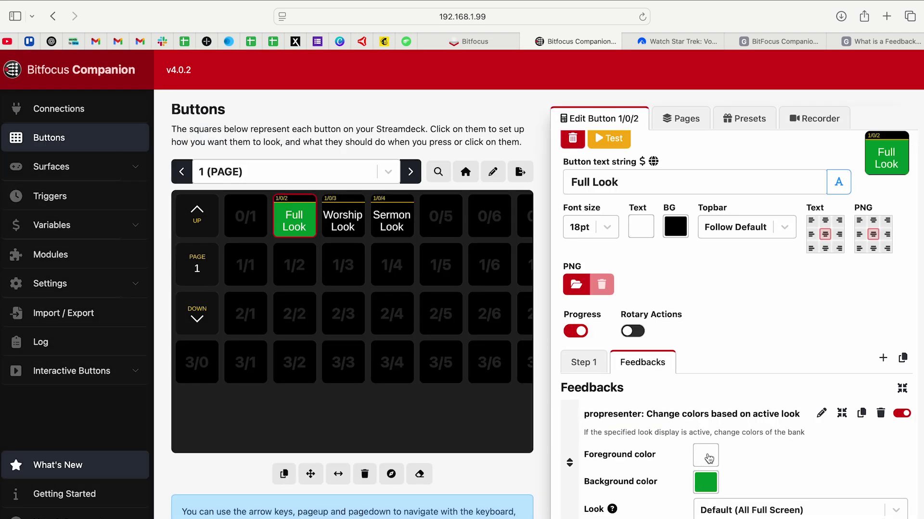
left_click(761, 509)
Point the feedback at Worship, and give Sermon Look an active-look feedback watching Sermon (Full)
left_click(752, 345)
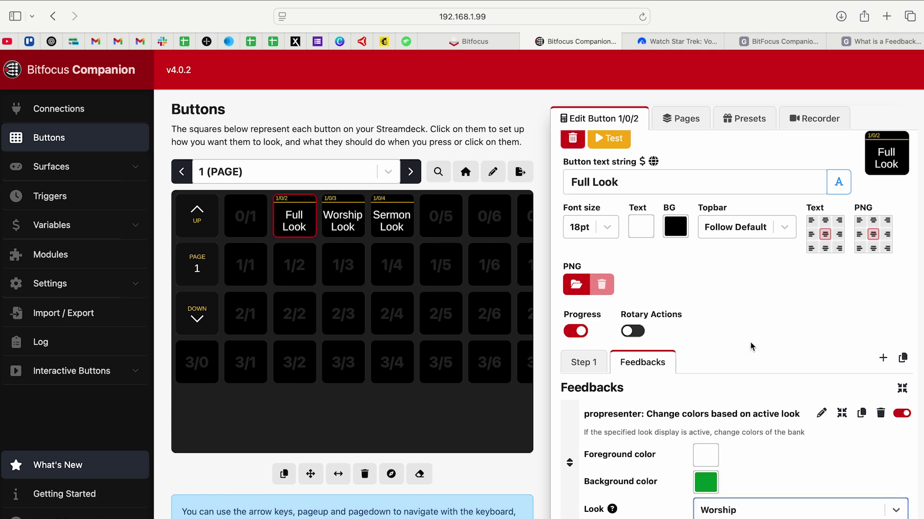
left_click(768, 510)
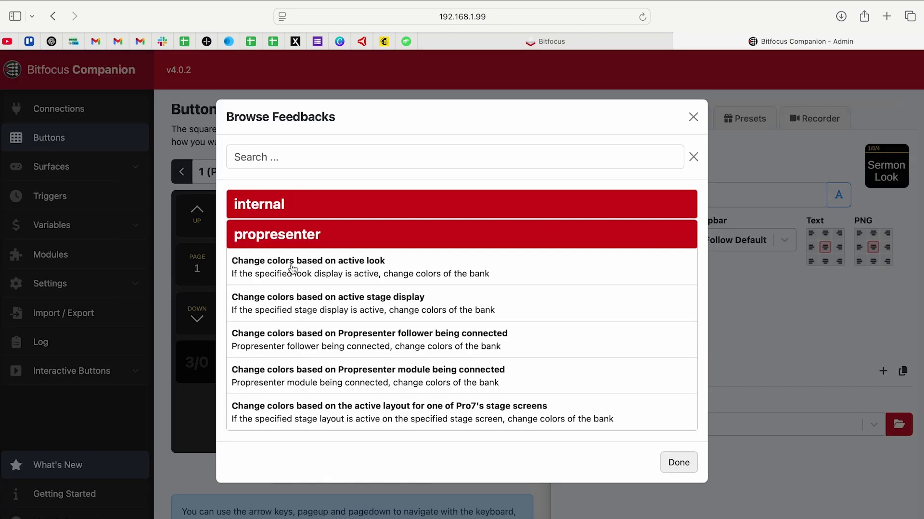
left_click(308, 271)
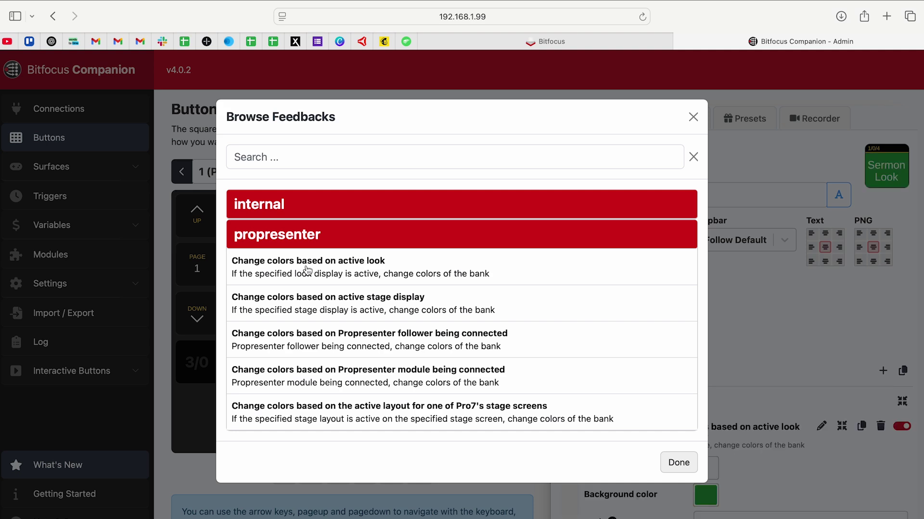
left_click(678, 463)
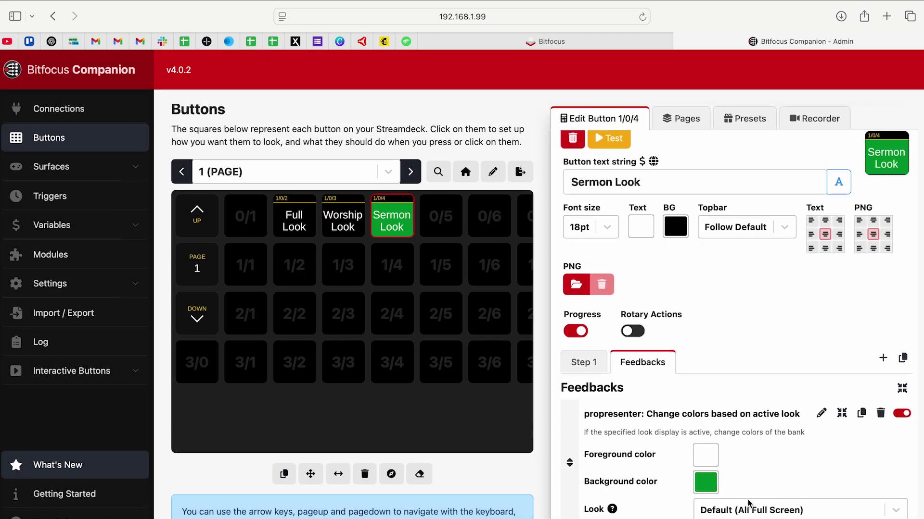
scroll(751, 429, "up", 1)
left_click(584, 375)
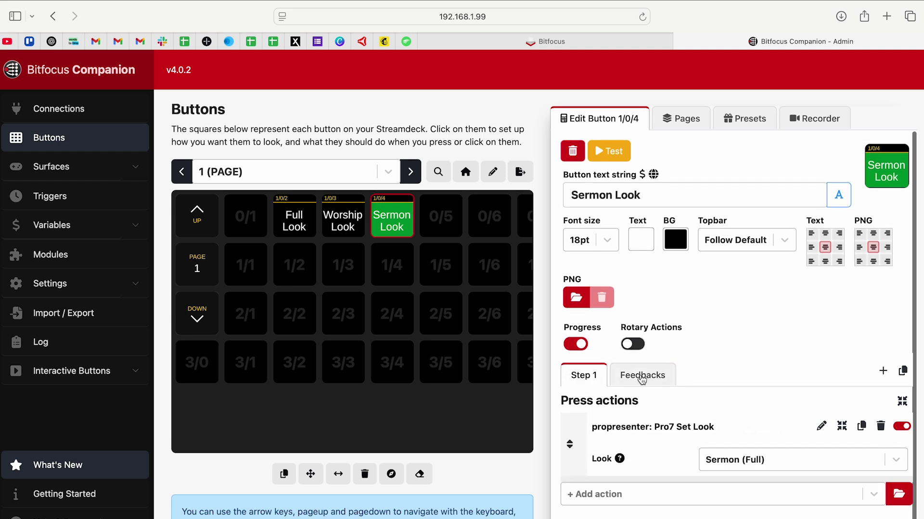
left_click(652, 374)
left_click(755, 516)
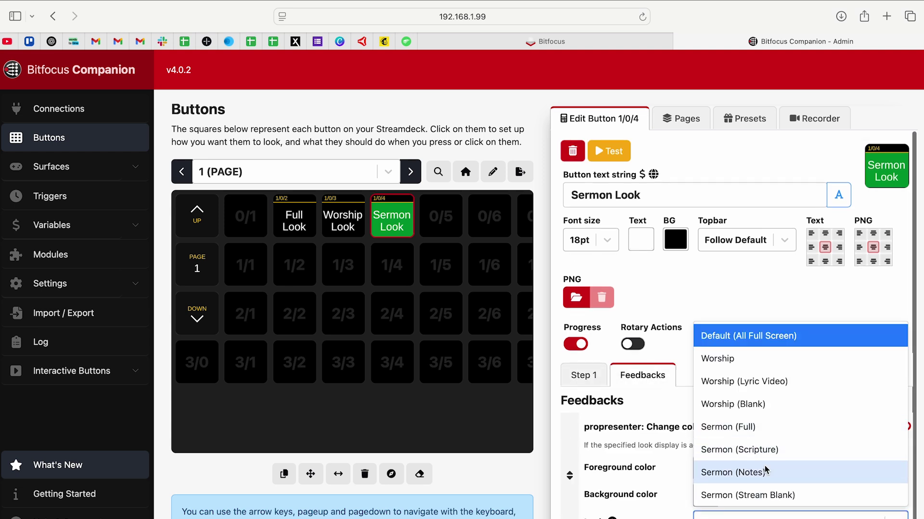
left_click(756, 430)
Give Worship Look an active-look colour feedback that watches the Worship look
left_click(351, 225)
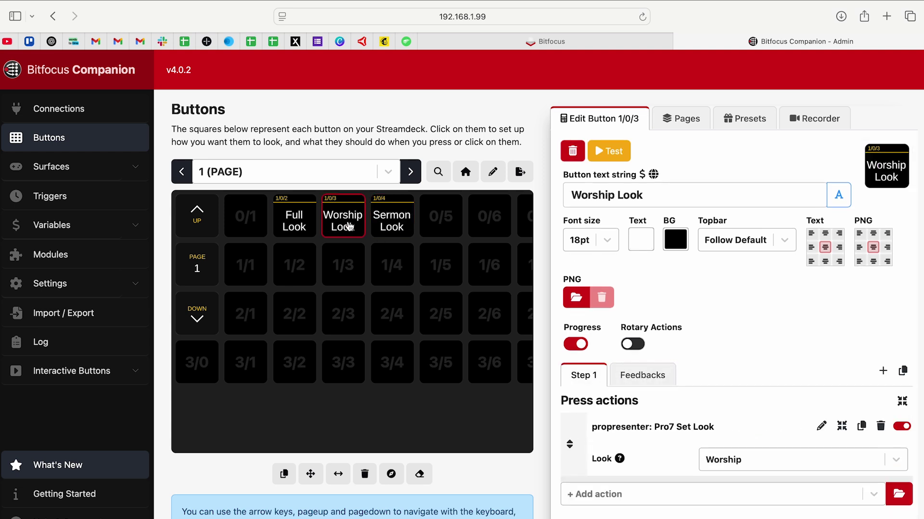
left_click(663, 378)
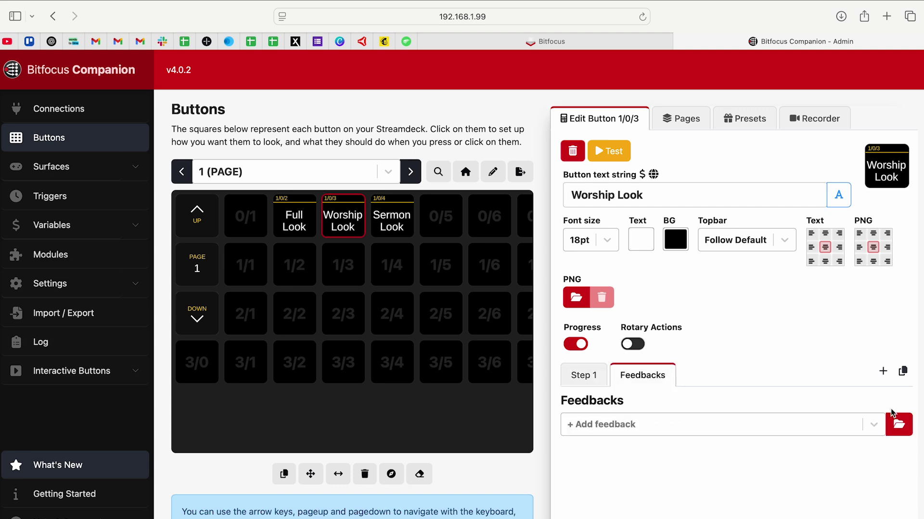
left_click(899, 425)
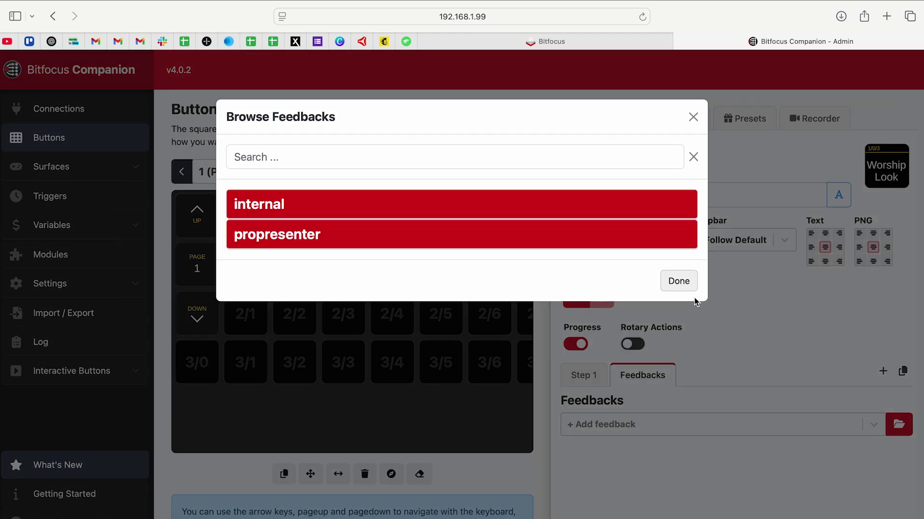
left_click(680, 282)
left_click(700, 428)
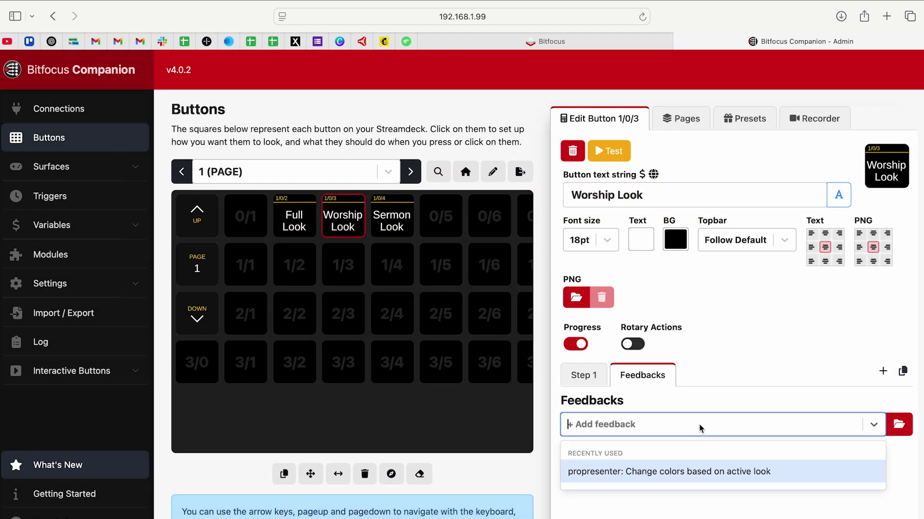
left_click(678, 472)
scroll(674, 457, "down", 1)
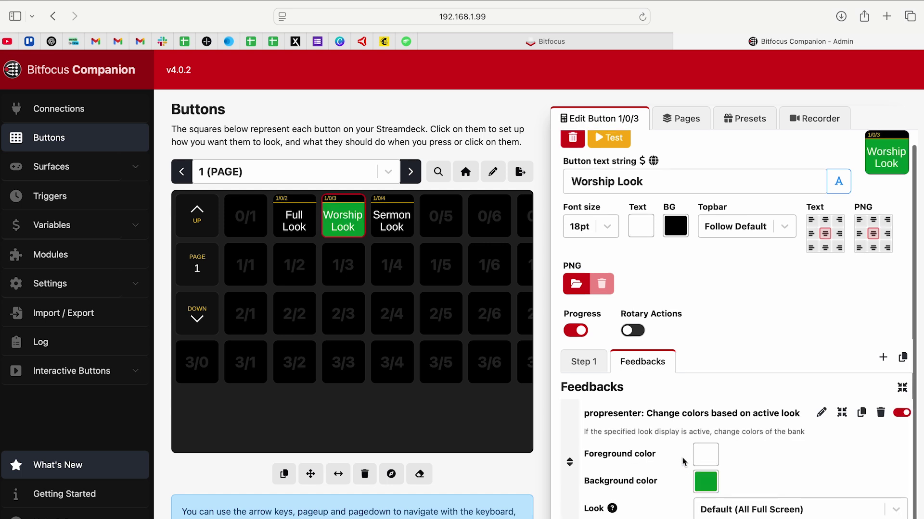
left_click(747, 510)
left_click(743, 354)
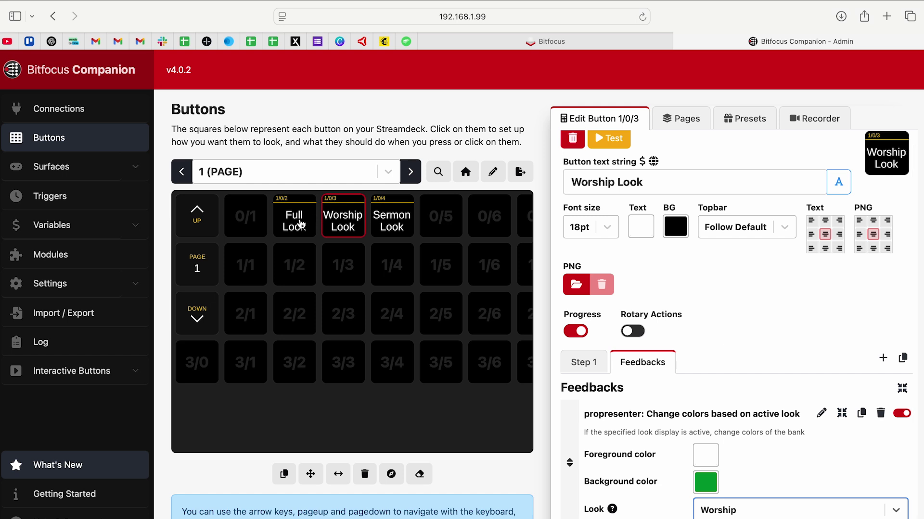
Give Full Look an active-look colour feedback tied to Default (All Full Screen)
left_click(300, 224)
left_click(646, 376)
left_click(721, 425)
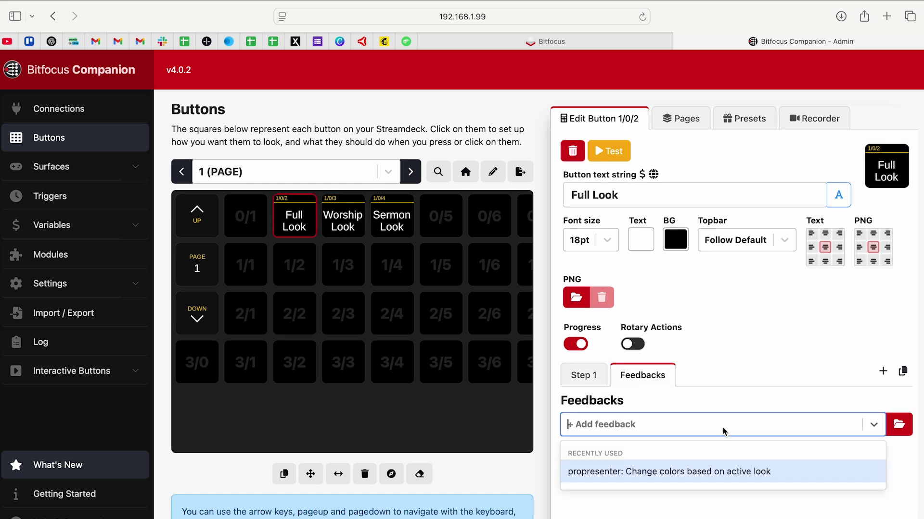
left_click(709, 471)
left_click(717, 513)
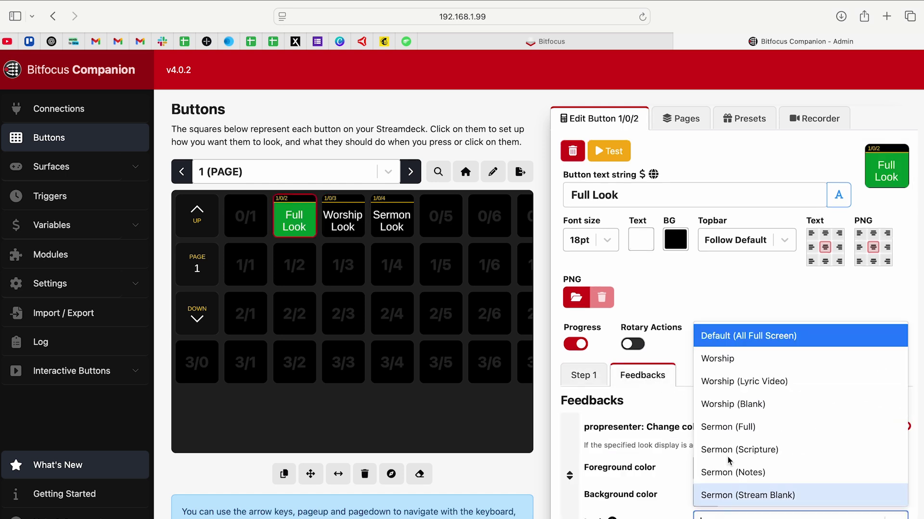
left_click(734, 339)
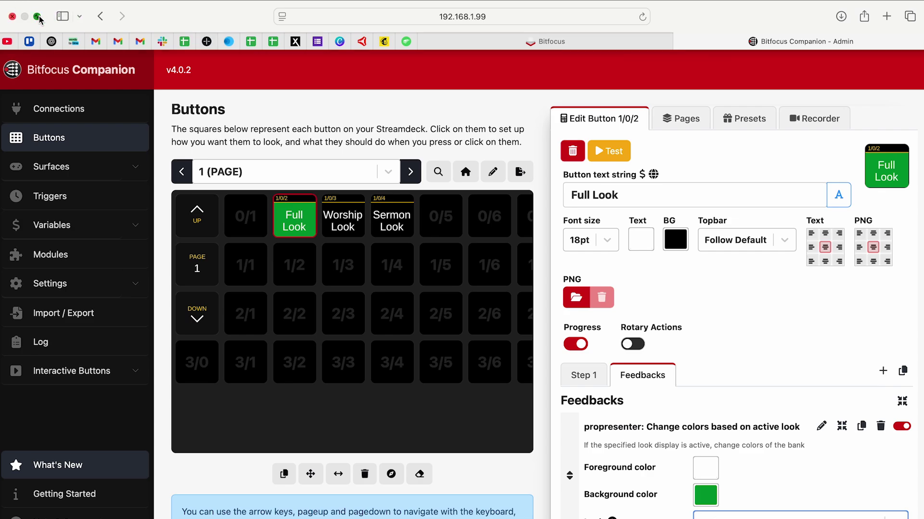
left_click(40, 19)
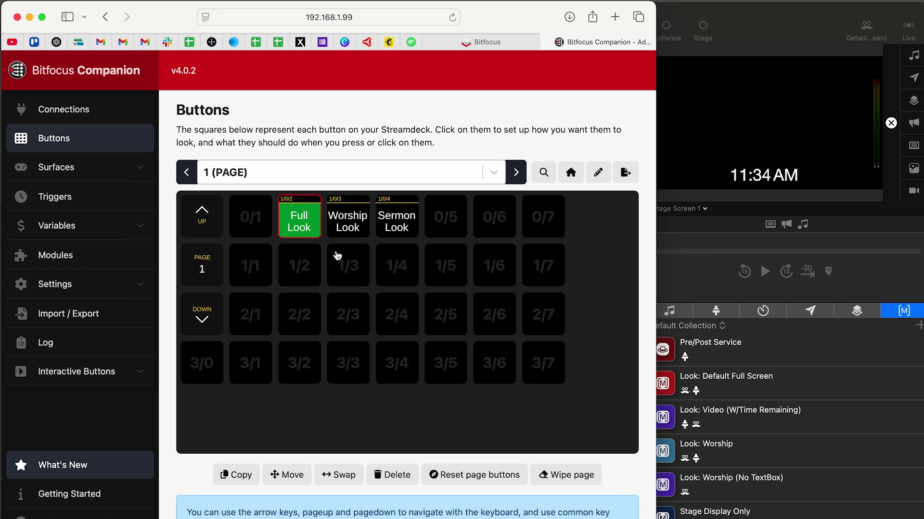
Trigger the Worship, Sermon, Full and again Worship Look buttons, then move ProPresenter aside
left_click(348, 228, "shift")
left_click(391, 220, "shift")
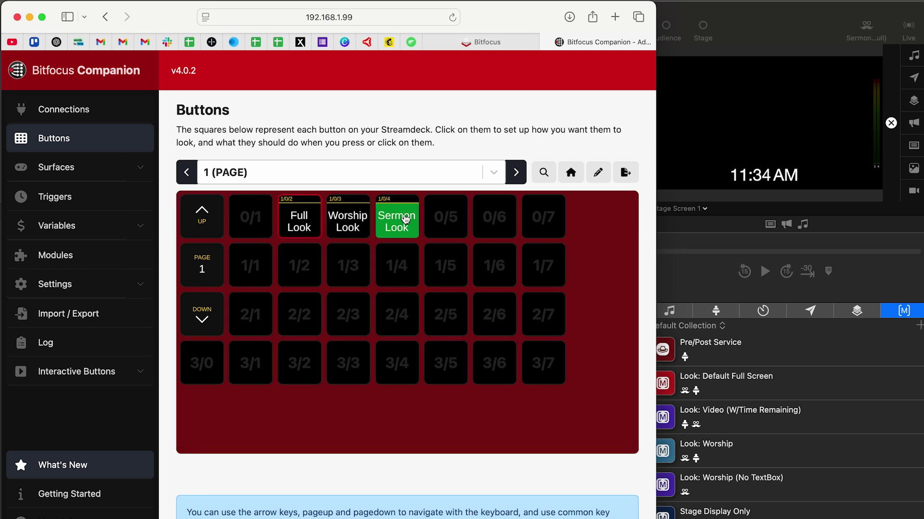
left_click(299, 226, "shift")
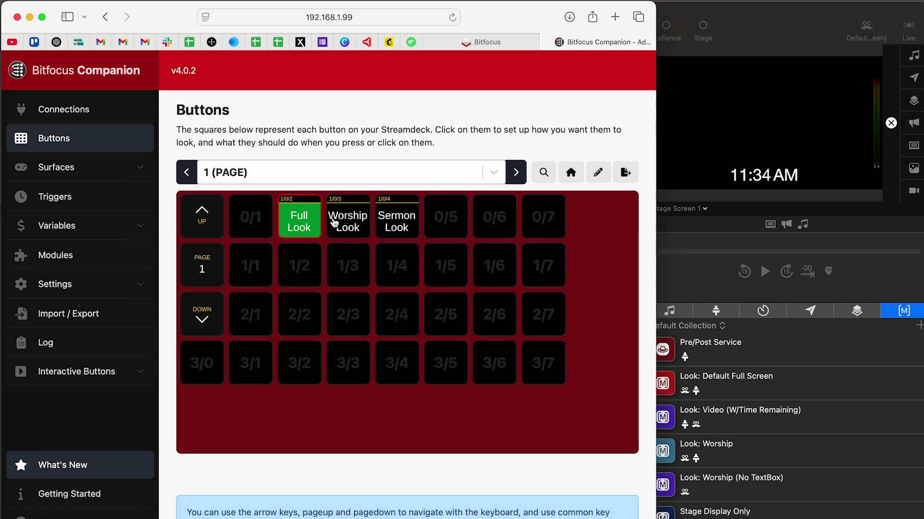
left_click(350, 230, "shift")
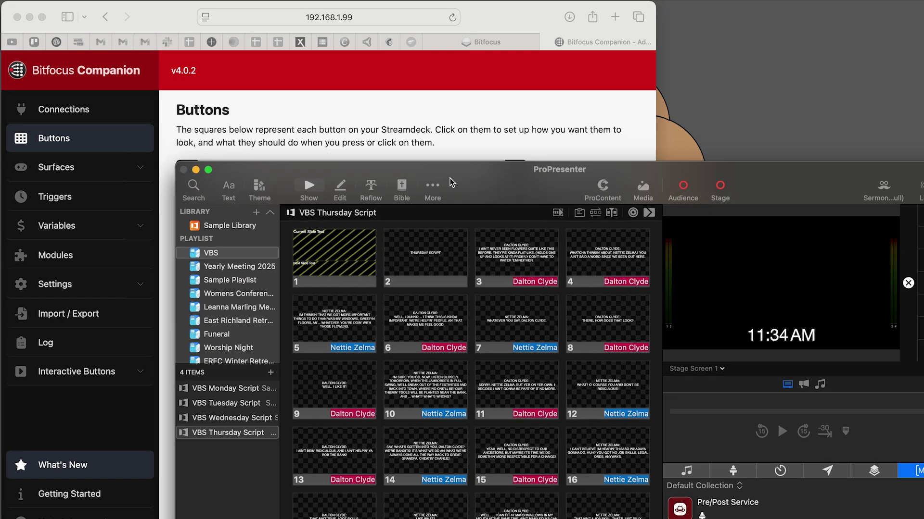
left_click_drag(450, 182, 355, 262)
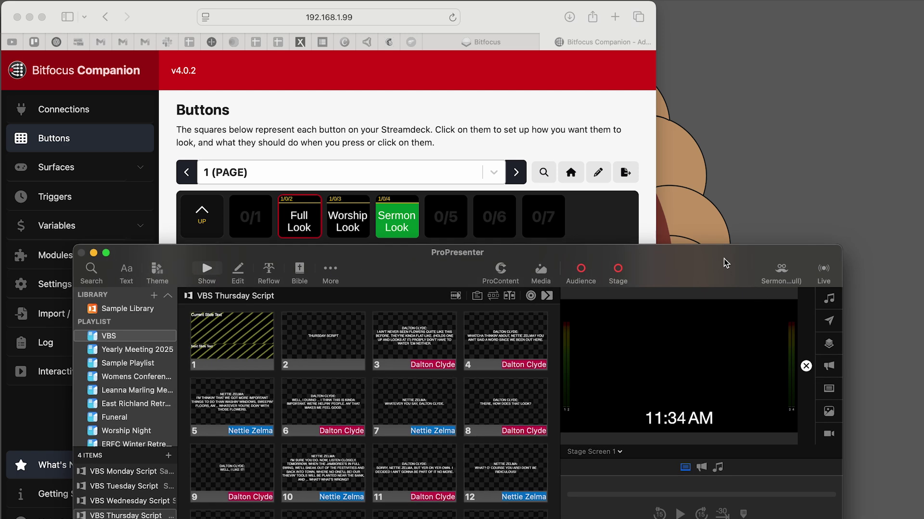
From ProPresenter's Looks list, switch to Worship, then Sermon (Full), then Default (All Full Screen)
left_click_drag(725, 263, 717, 281)
left_click(789, 295)
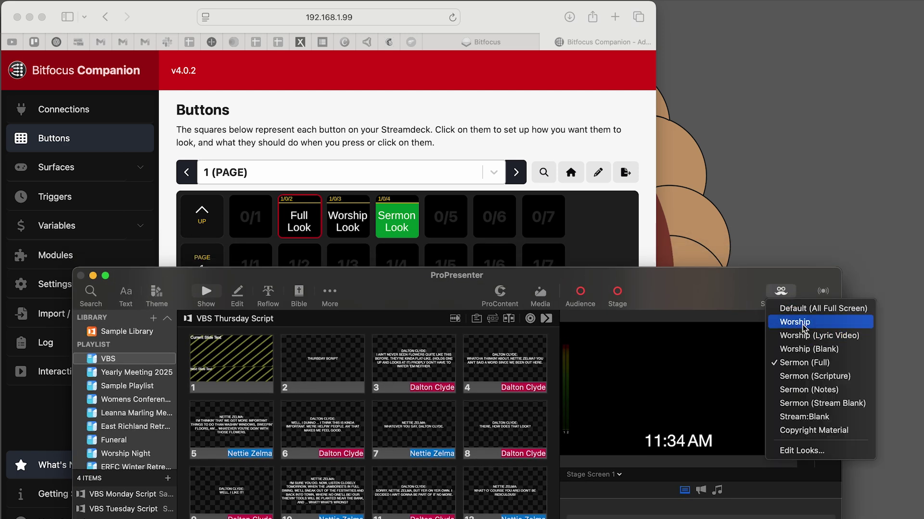
left_click(802, 325)
left_click(792, 304)
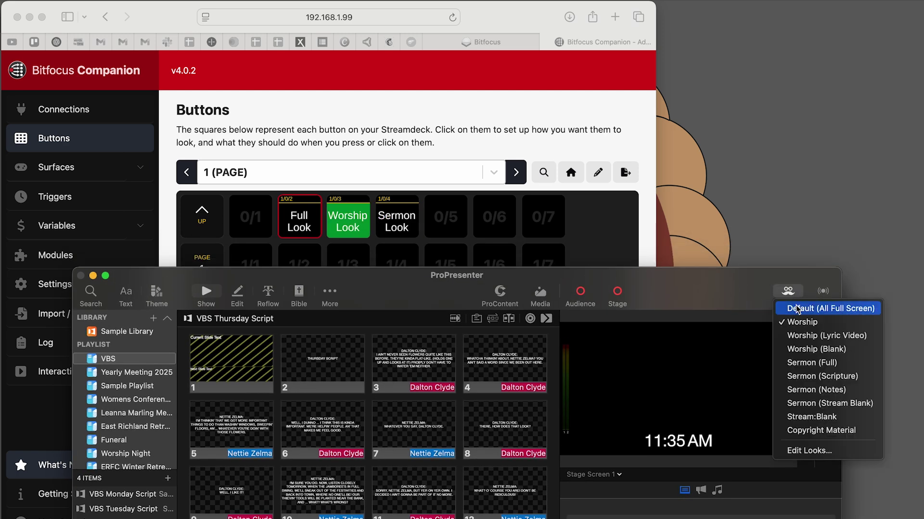
left_click(816, 364)
left_click(789, 299)
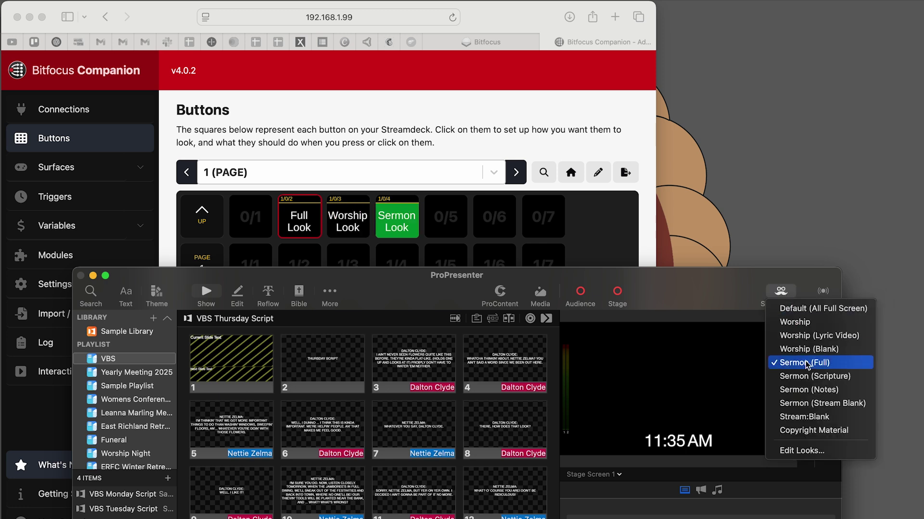
left_click(795, 312)
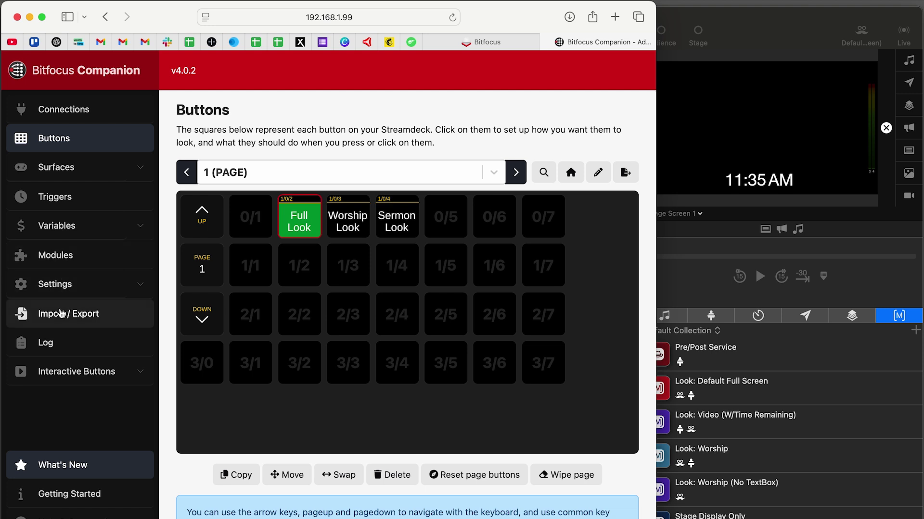
Open the Configured Surfaces list showing the connected Stream Deck XL
left_click(68, 172)
Maximize the browser and set the Stream Deck XL's current page to 1 (PAGE)
left_click_drag(656, 6, 923, 5)
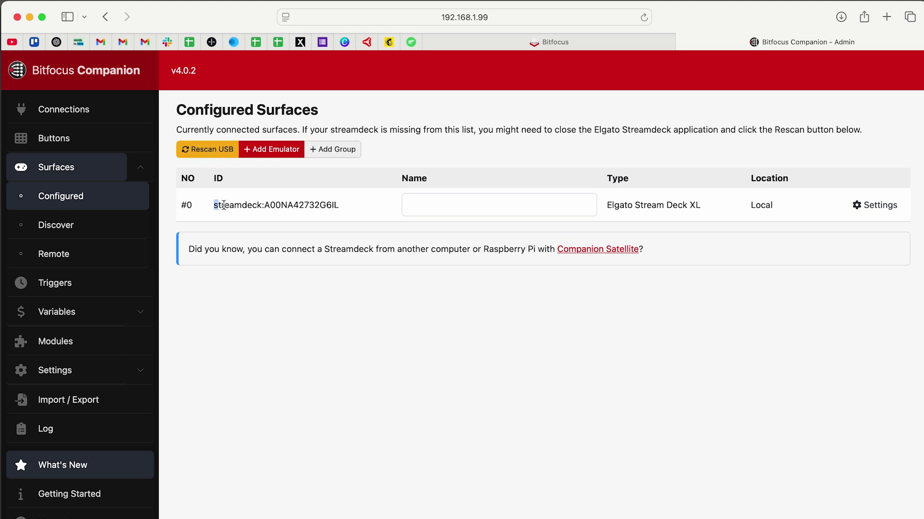
left_click_drag(224, 206, 349, 205)
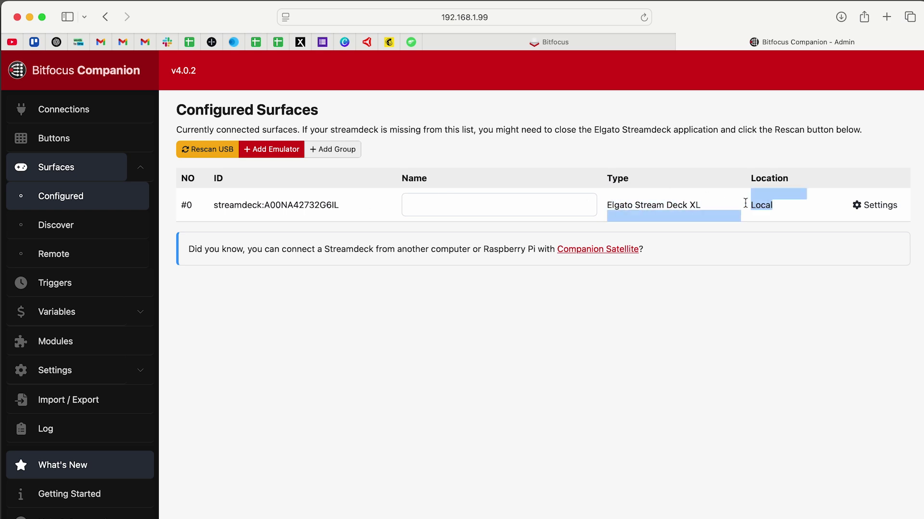
left_click(876, 204)
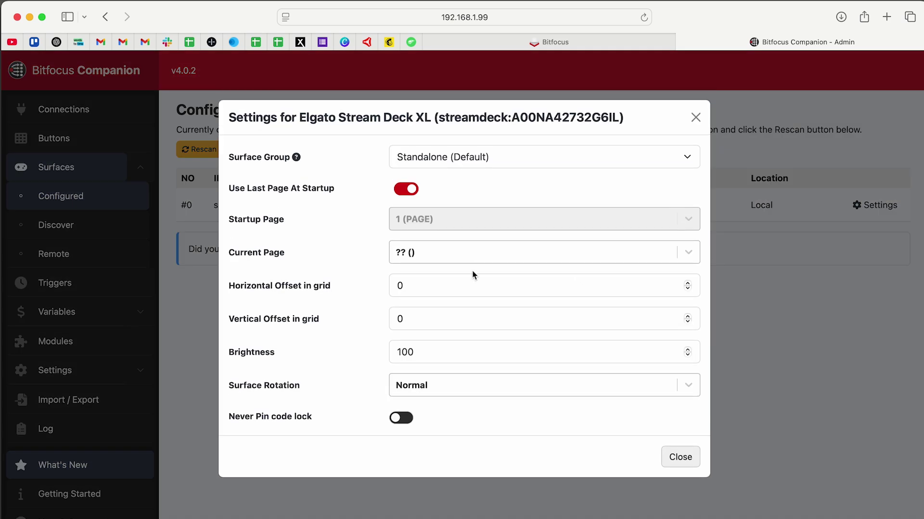
left_click(458, 255)
left_click(451, 279)
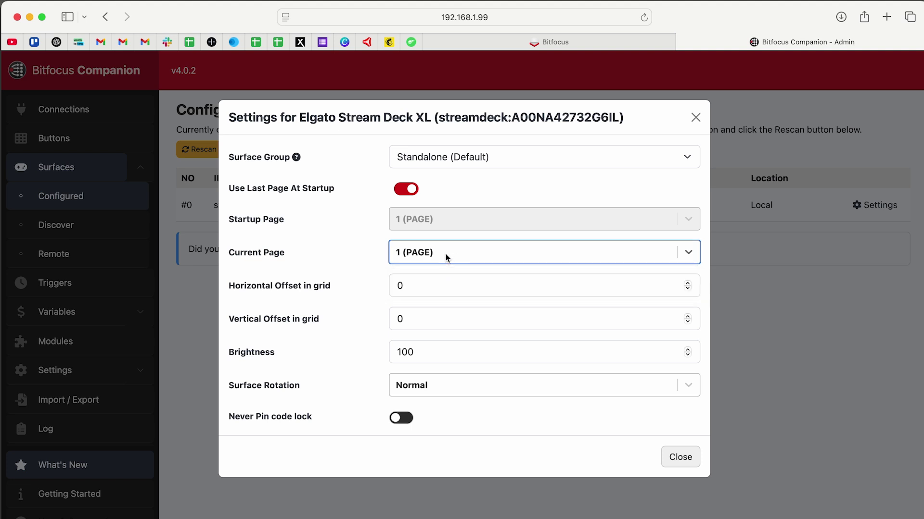
Keep the surface group as Standalone (Default) and turn off Use Last Page At Startup
left_click(434, 159)
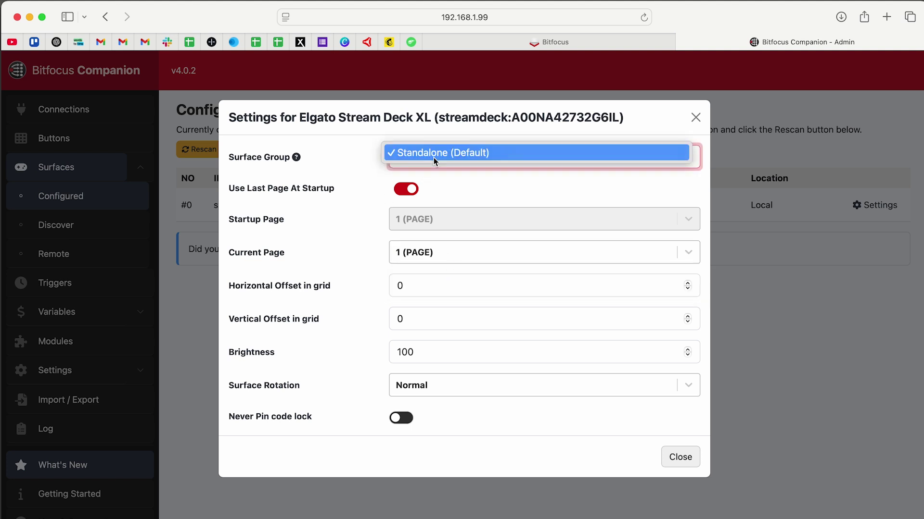
left_click(434, 158)
left_click(409, 188)
left_click(409, 189)
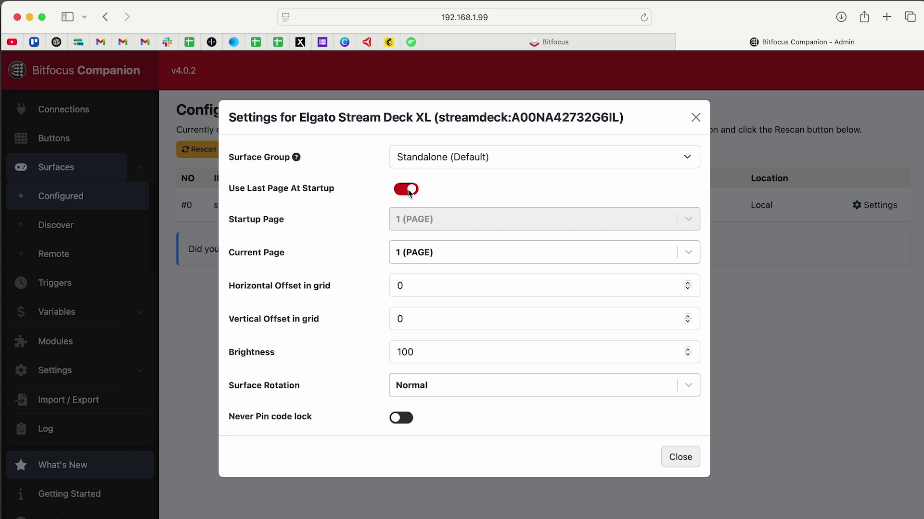
left_click(410, 192)
Confirm startup and current page as 1 (PAGE), then return to the Buttons grid
left_click(427, 221)
left_click(446, 195)
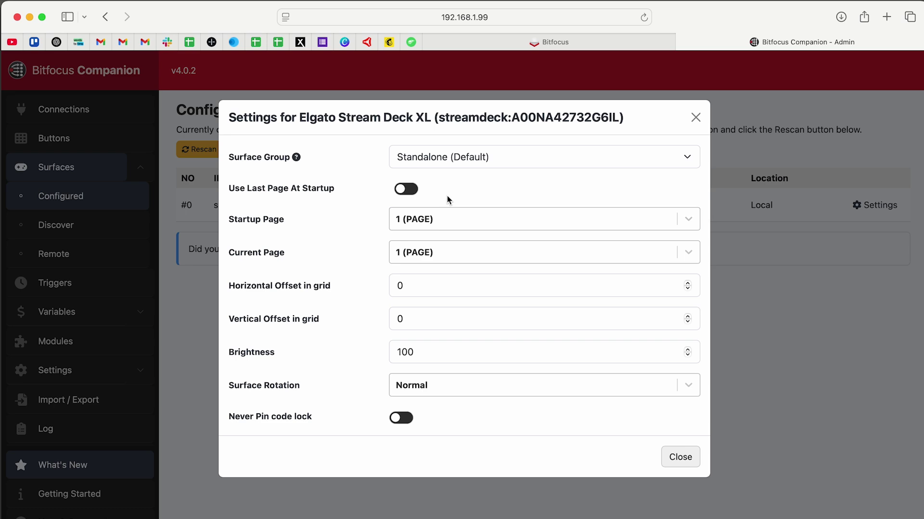
left_click(426, 251)
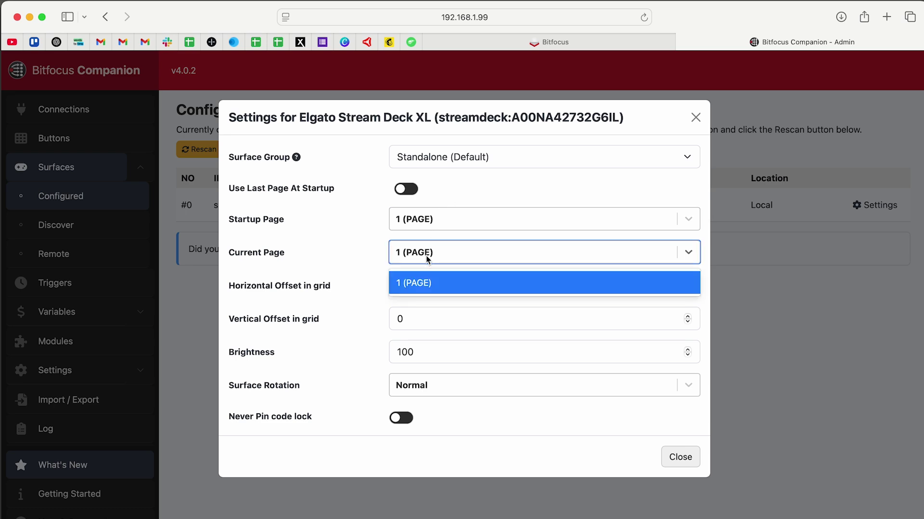
left_click(485, 196)
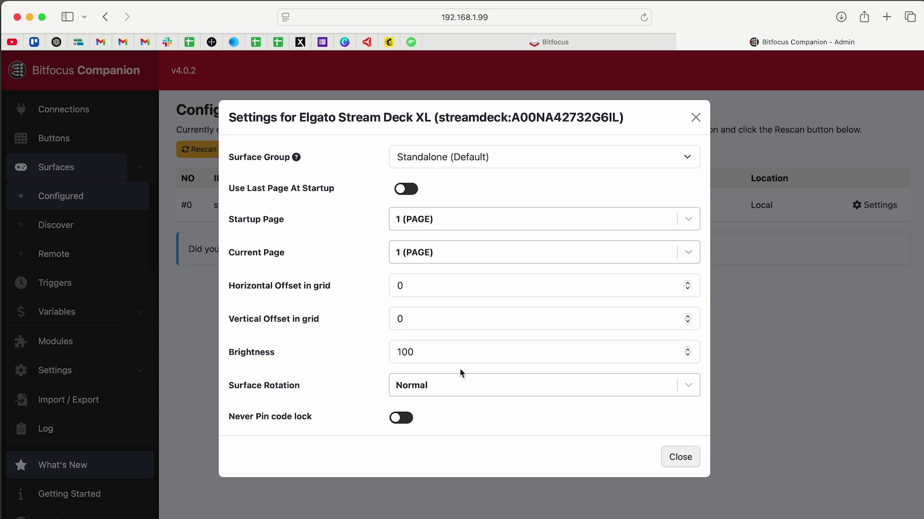
left_click(680, 458)
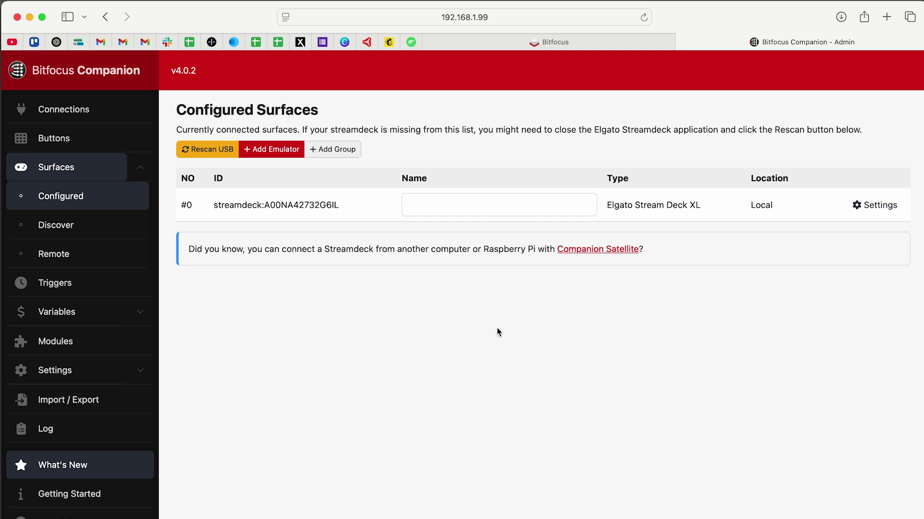
left_click(72, 138)
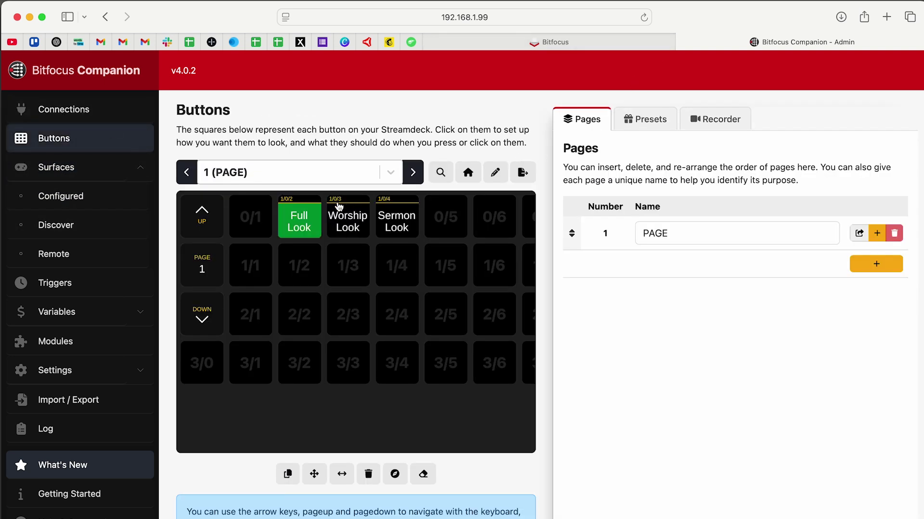